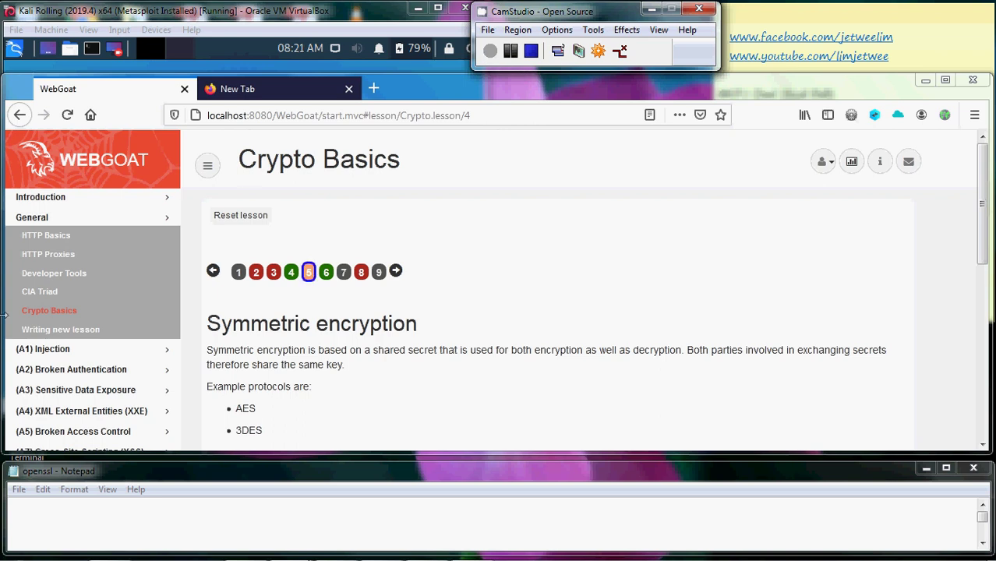
# Step: Skim page 5 of the Crypto Basics lesson, open page 6 on signatures and go to its assignment
pyautogui.click(58, 316)
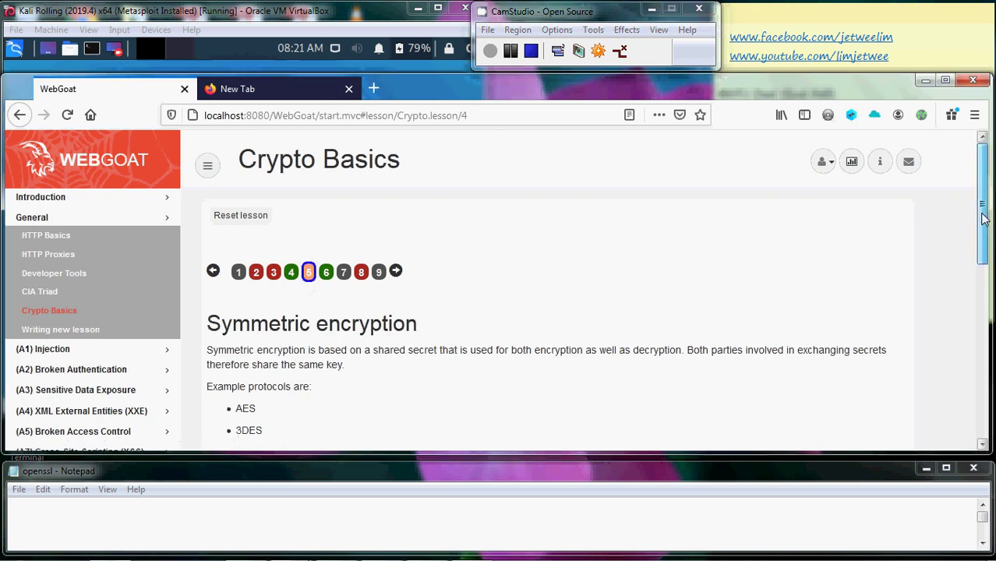
pyautogui.moveTo(983, 218); pyautogui.dragTo(983, 401)
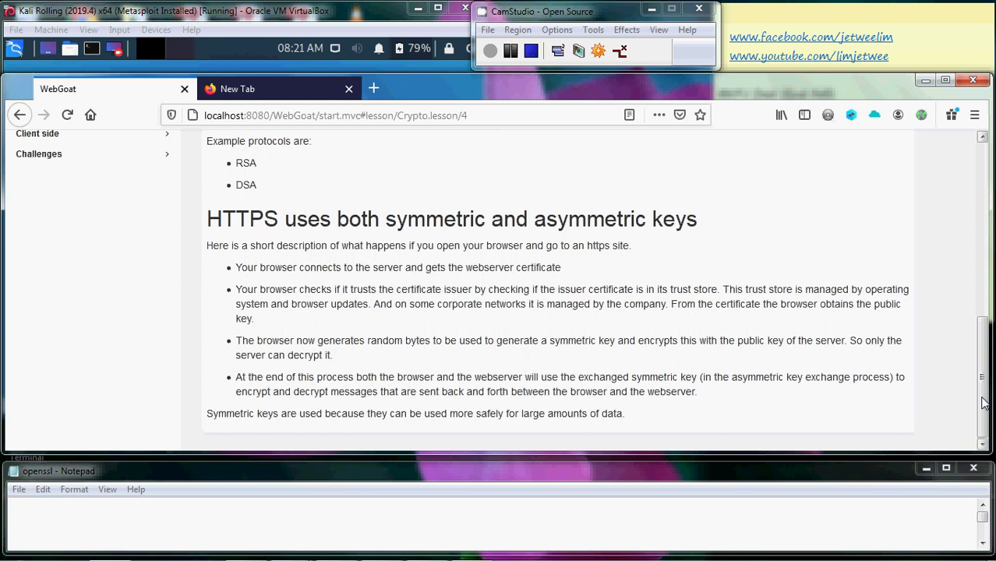
pyautogui.moveTo(983, 401); pyautogui.dragTo(986, 214)
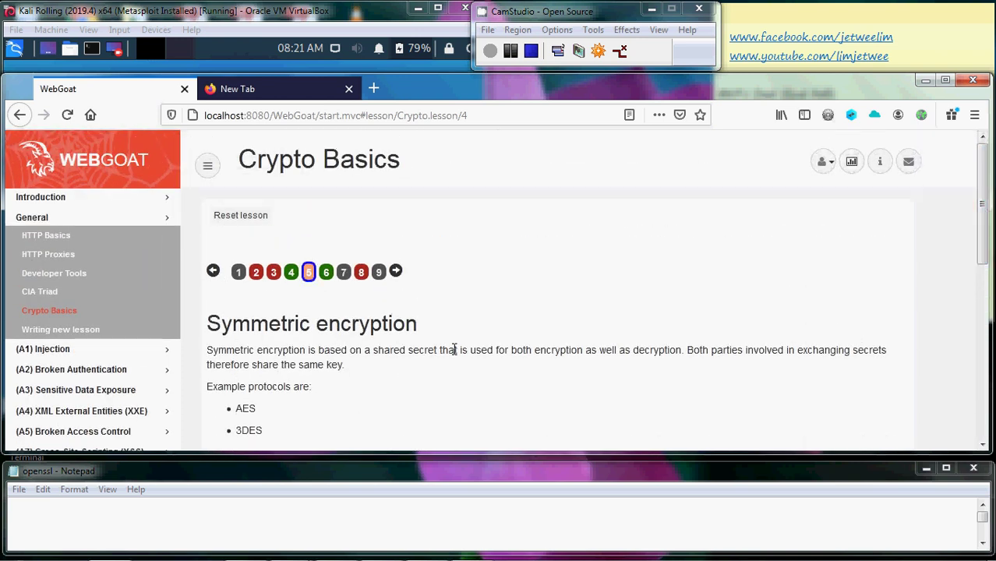
pyautogui.click(325, 273)
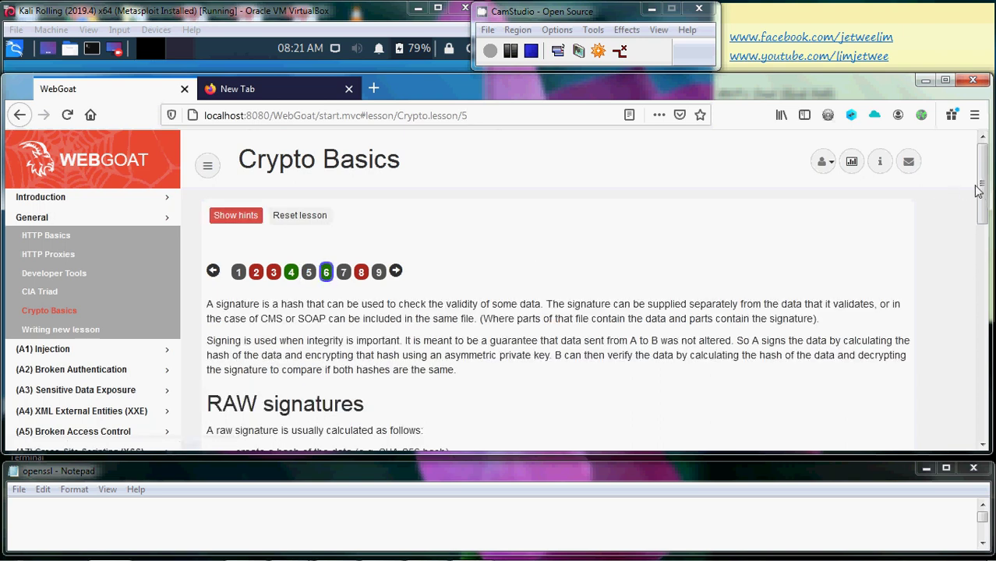
pyautogui.moveTo(979, 191); pyautogui.dragTo(986, 407)
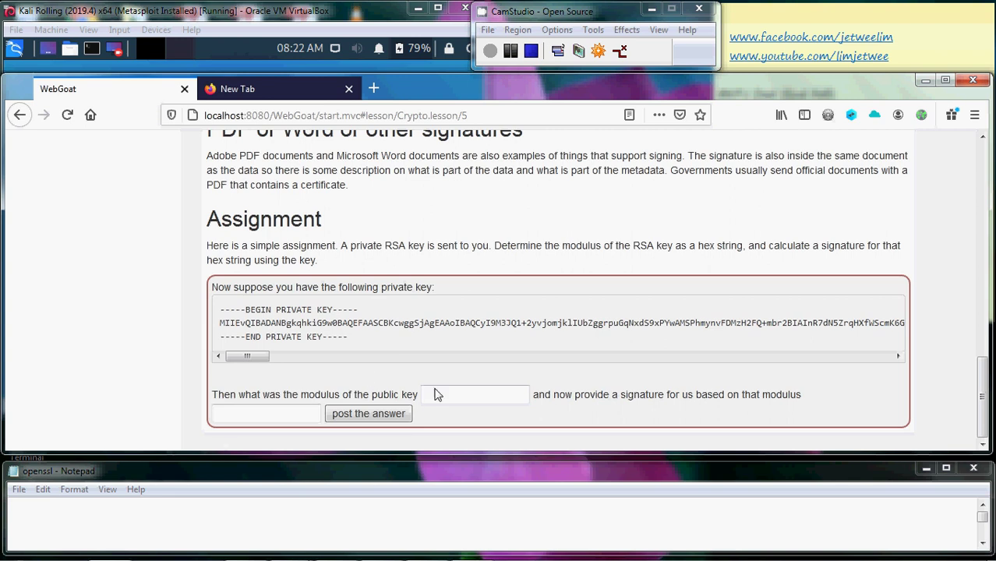
# Step: Try posting ??? as the public key modulus with the signature left empty, and clear the modulus answer
pyautogui.click(488, 397)
pyautogui.write('???')
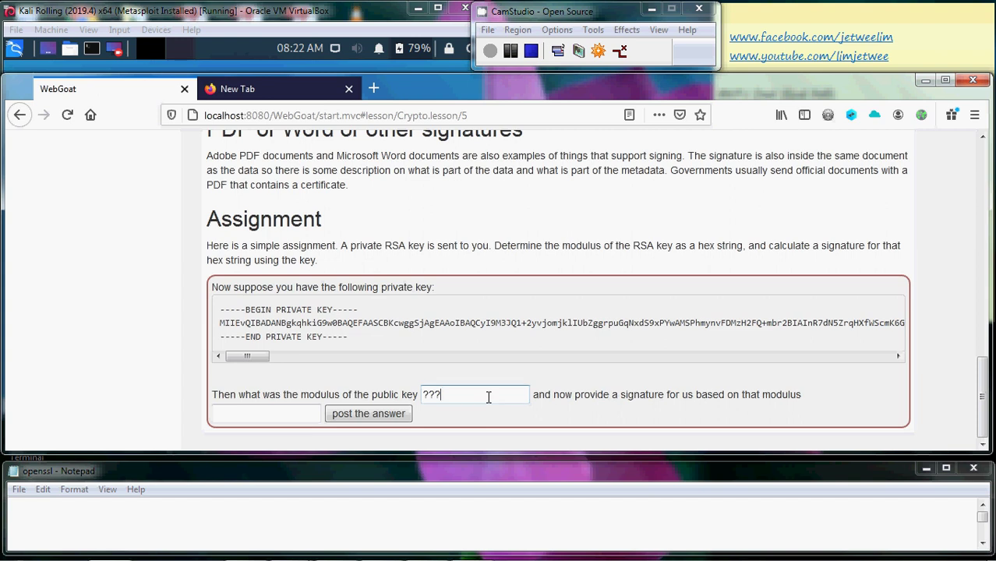
pyautogui.click(306, 409)
pyautogui.click(377, 422)
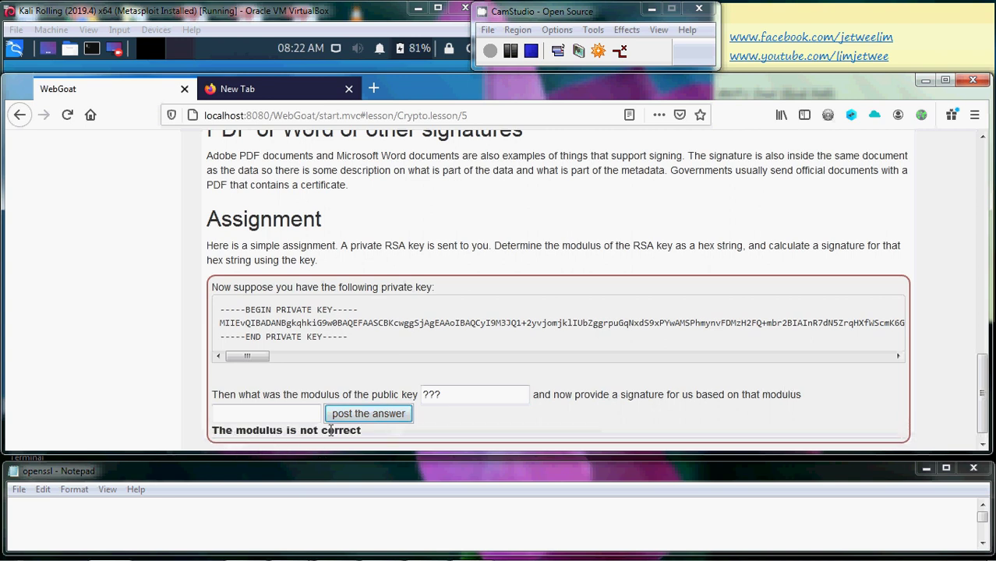
pyautogui.click(403, 446)
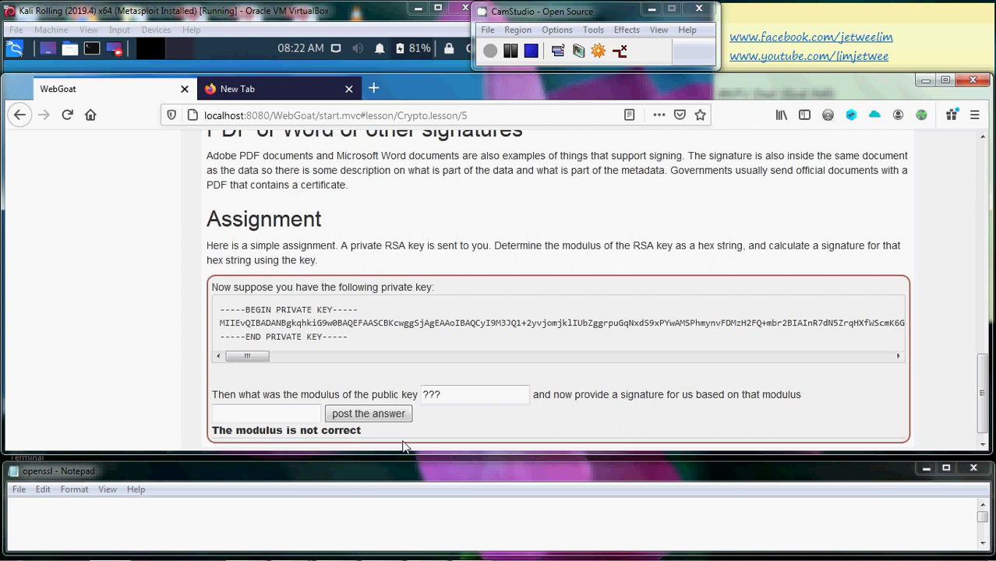
pyautogui.click(459, 394)
pyautogui.press('BackSpace')
pyautogui.press('BackSpace')
pyautogui.press('BackSpace')
# Step: Switch to the Kali Linux virtual machine and open an empty document in the text editor
pyautogui.click(215, 17)
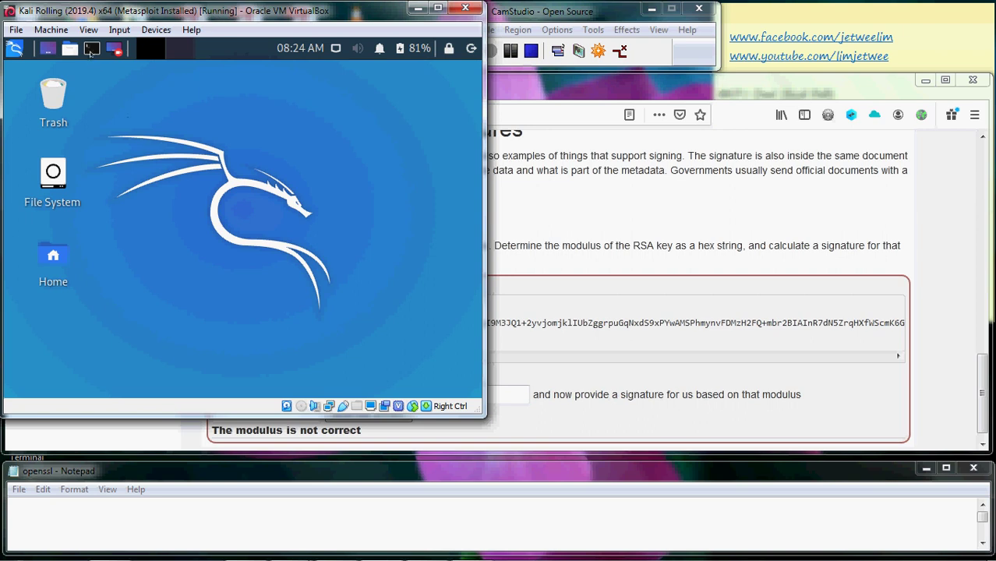
pyautogui.click(14, 48)
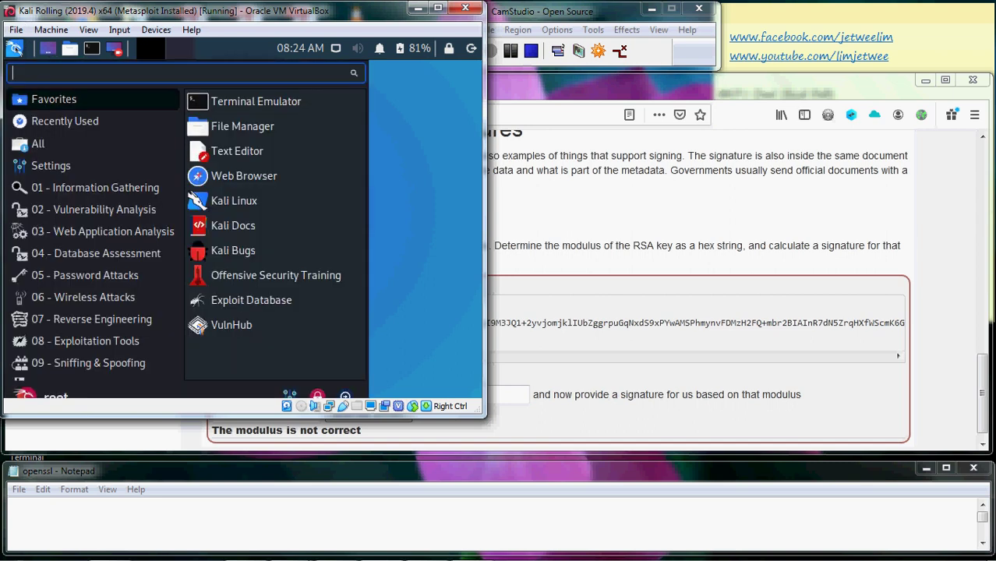
pyautogui.click(249, 159)
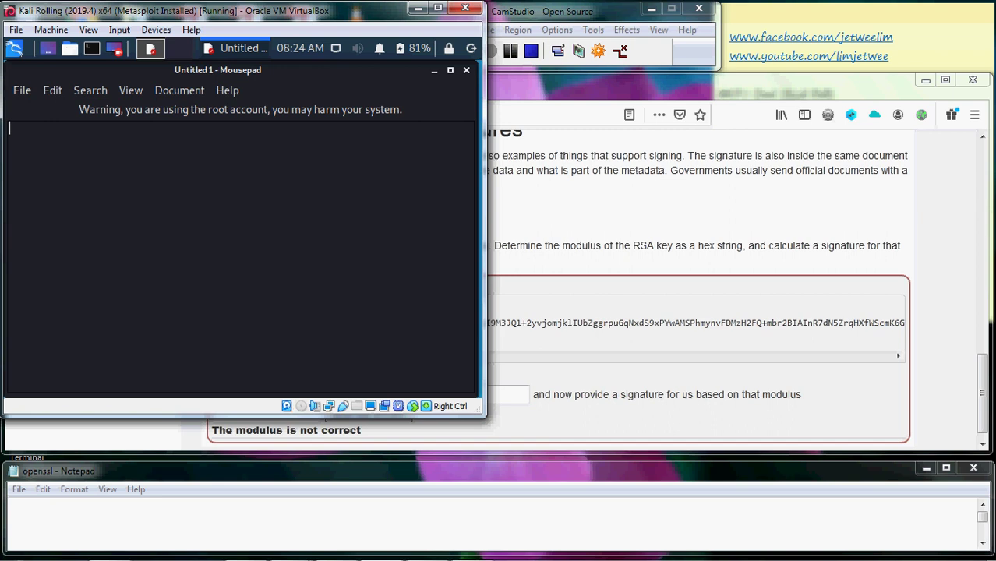
# Step: Copy the assignment's whole private key block, including the BEGIN and END lines, from the WebGoat page in the browser
pyautogui.click(632, 201)
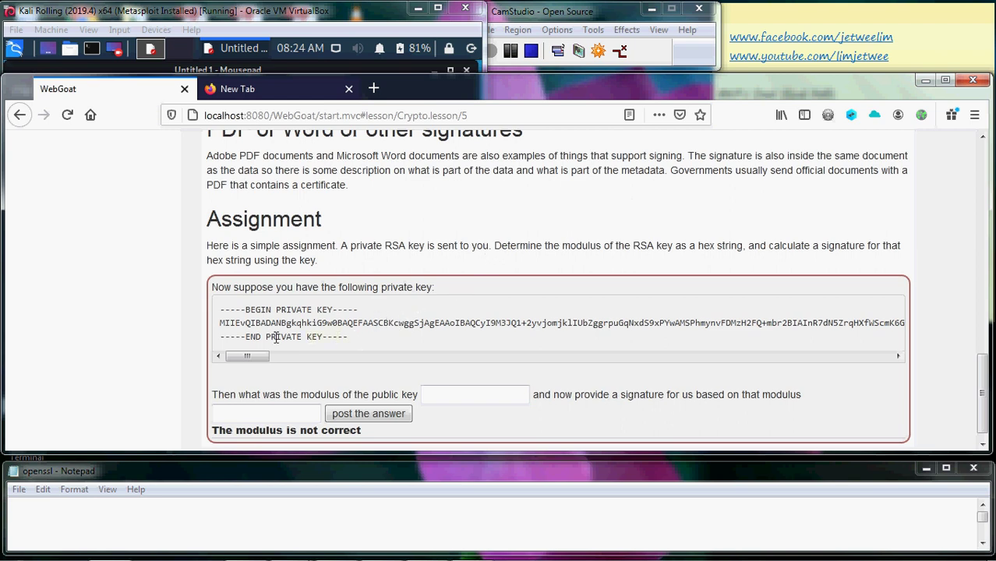
pyautogui.tripleClick(234, 315)
pyautogui.rightClick(235, 316)
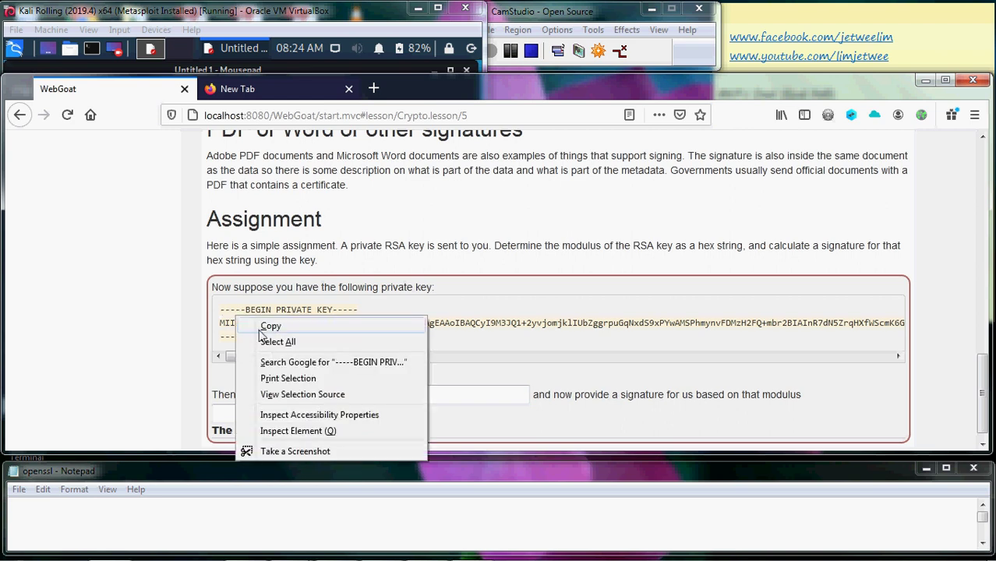
pyautogui.click(260, 330)
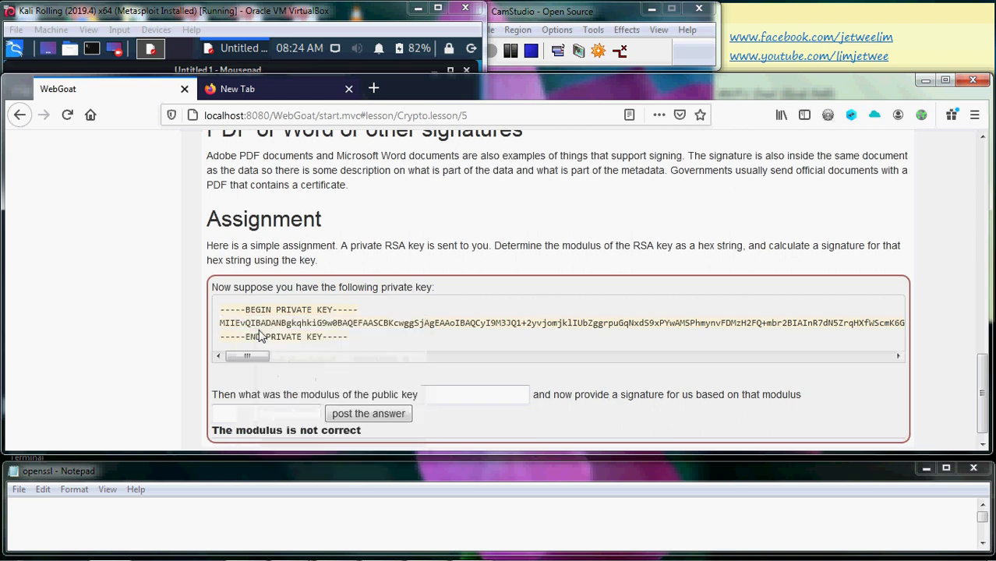
# Step: Return to the Kali virtual machine and check its shared clipboard mode
pyautogui.click(219, 20)
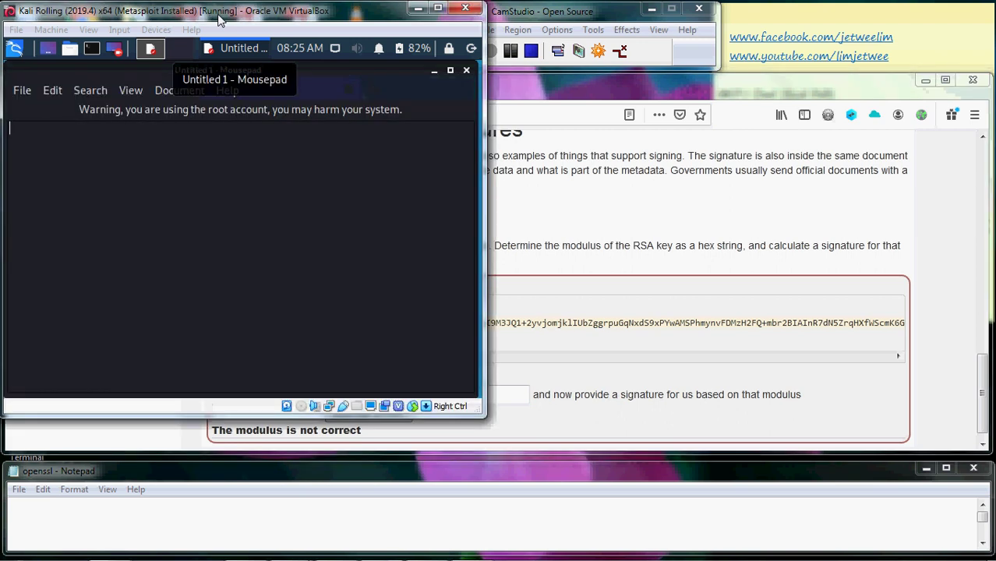
pyautogui.click(157, 30)
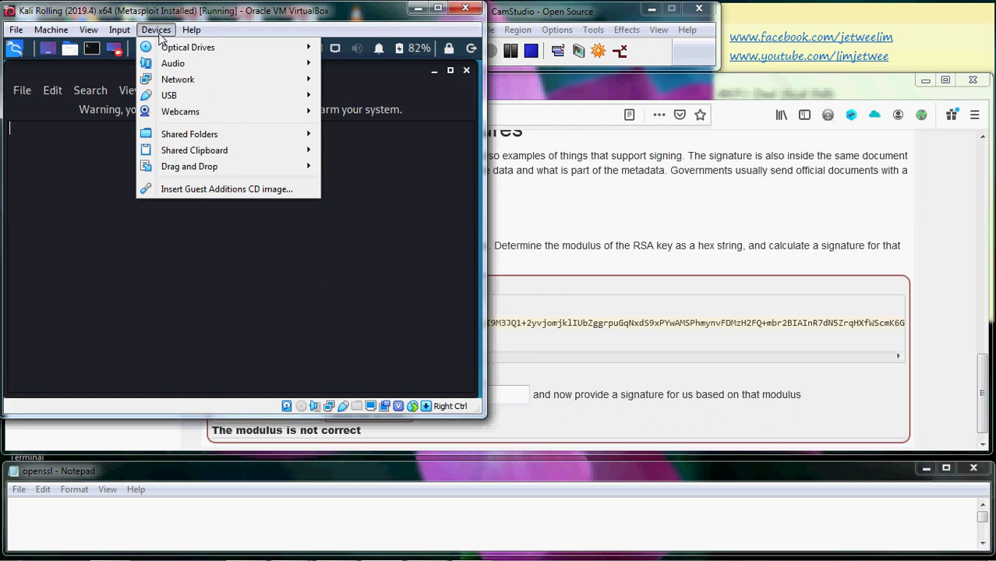
pyautogui.moveTo(212, 150)
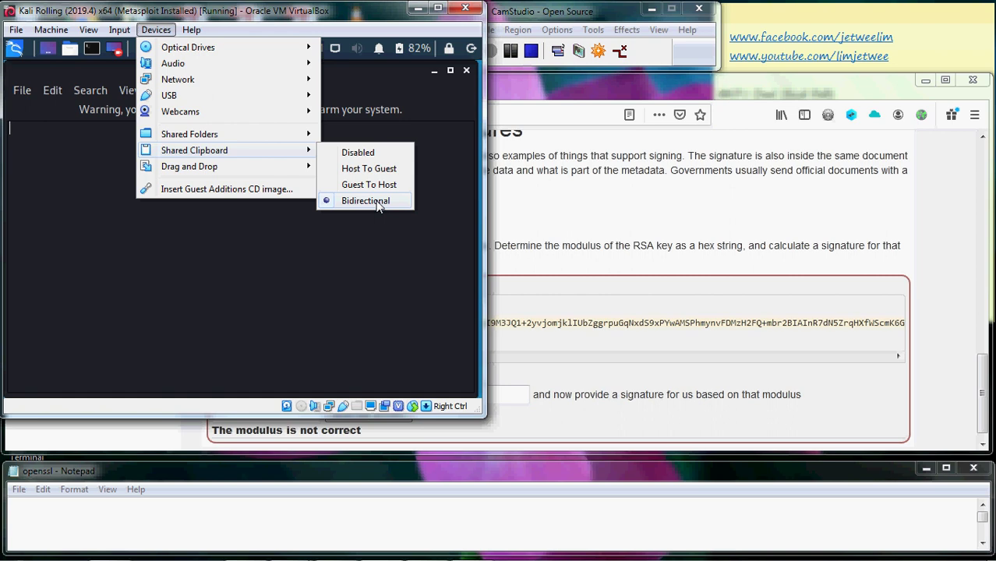
pyautogui.click(191, 29)
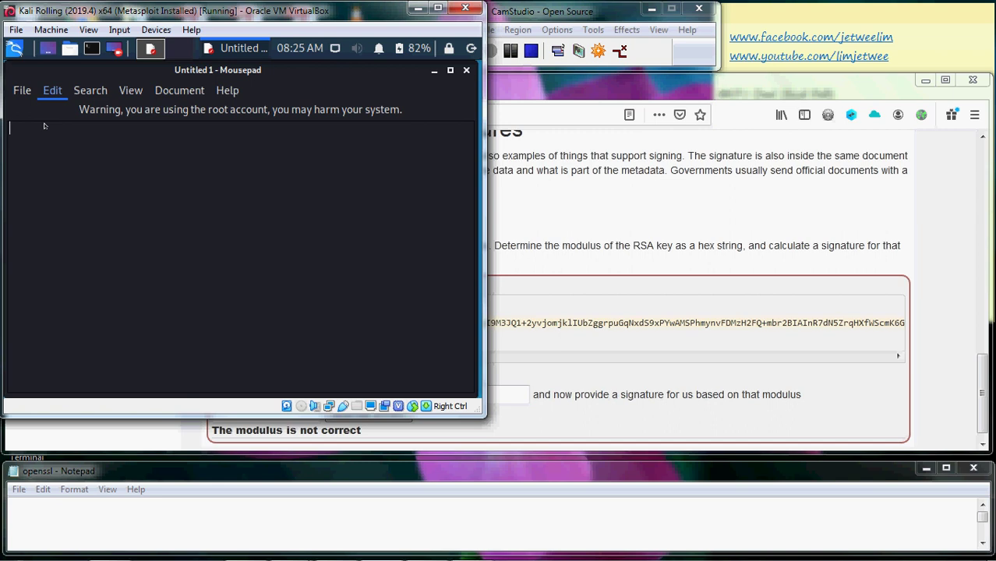
# Step: Paste the copied private key into the empty text document and move the cursor back to its beginning
pyautogui.rightClick(45, 125)
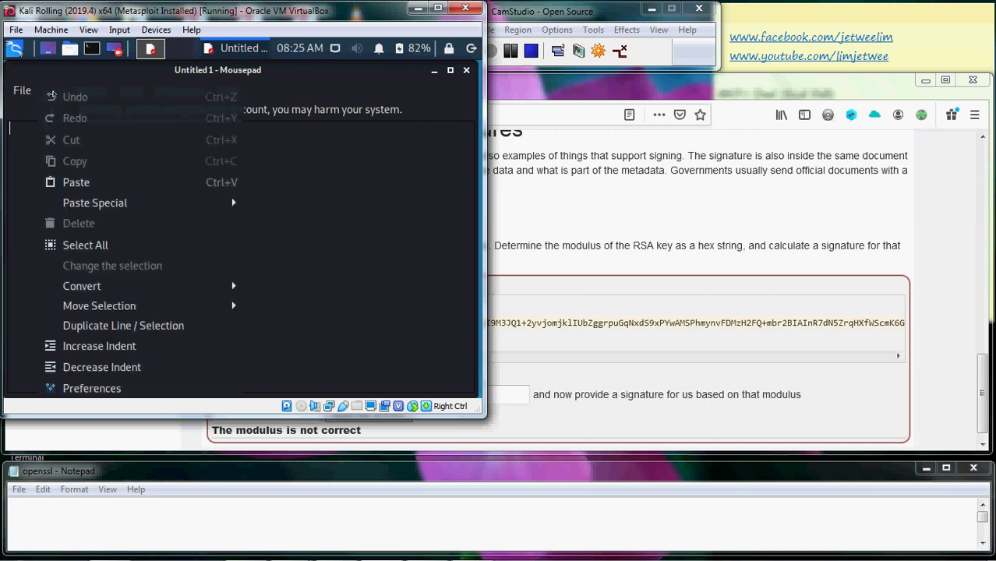
pyautogui.click(77, 182)
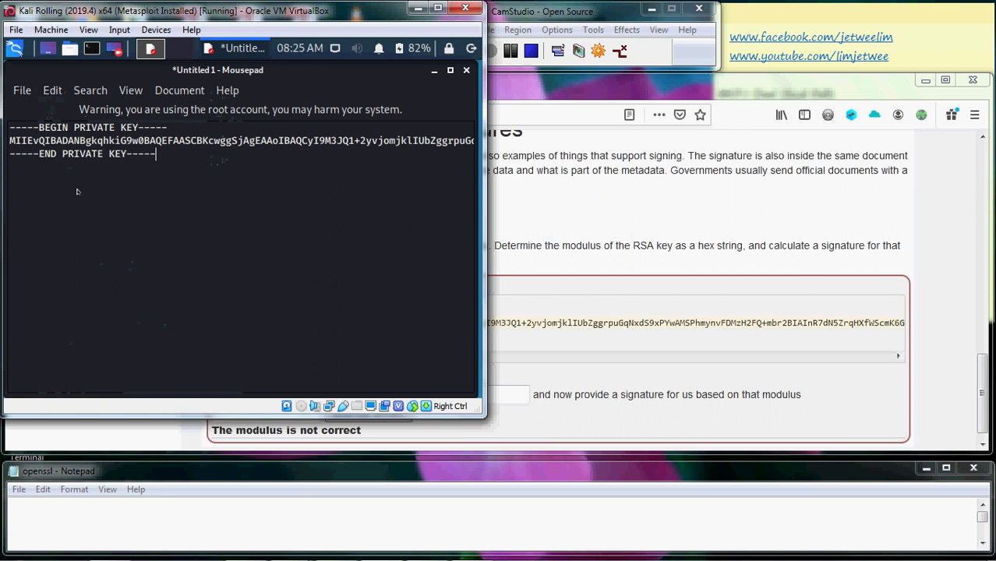
pyautogui.press('Up')
pyautogui.press('Up')
pyautogui.press('Home')
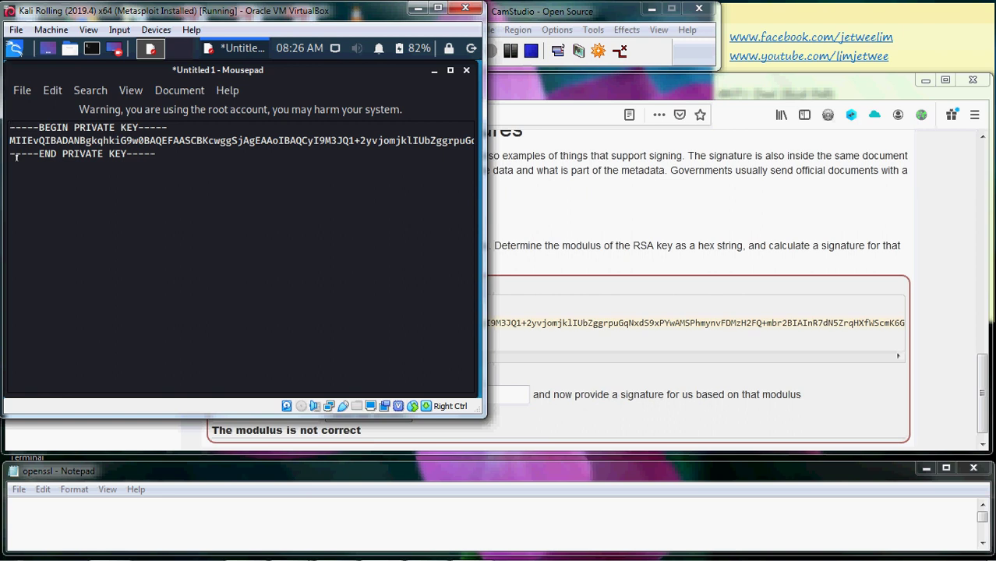
# Step: Save the key document as test.key in the root home folder and close the text editor
pyautogui.click(21, 92)
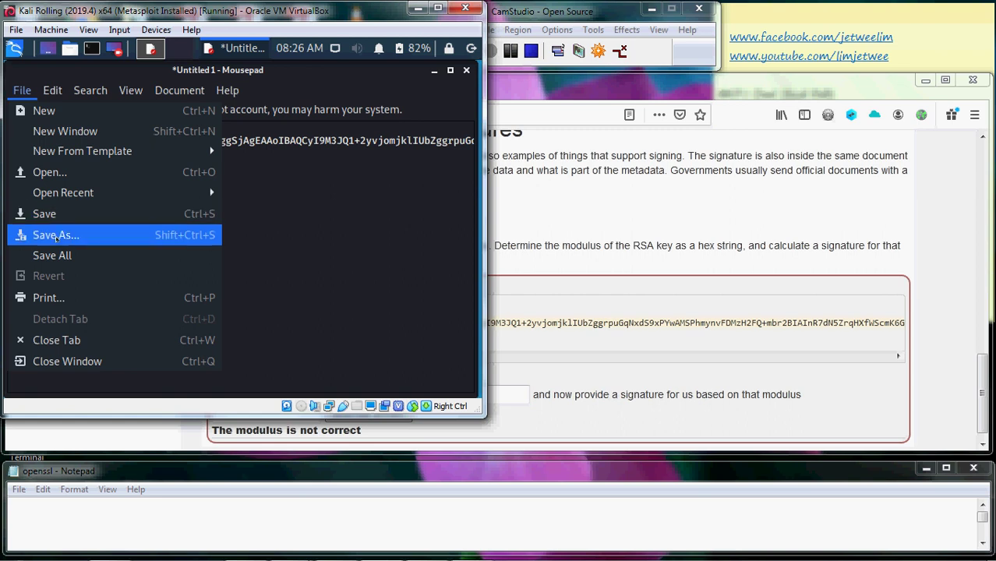
pyautogui.click(56, 235)
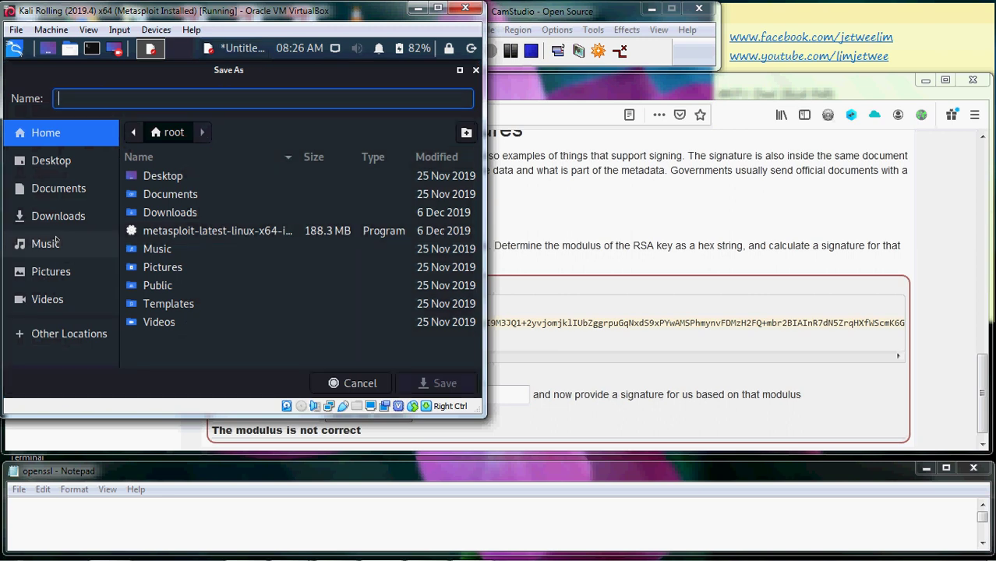
pyautogui.write('tes')
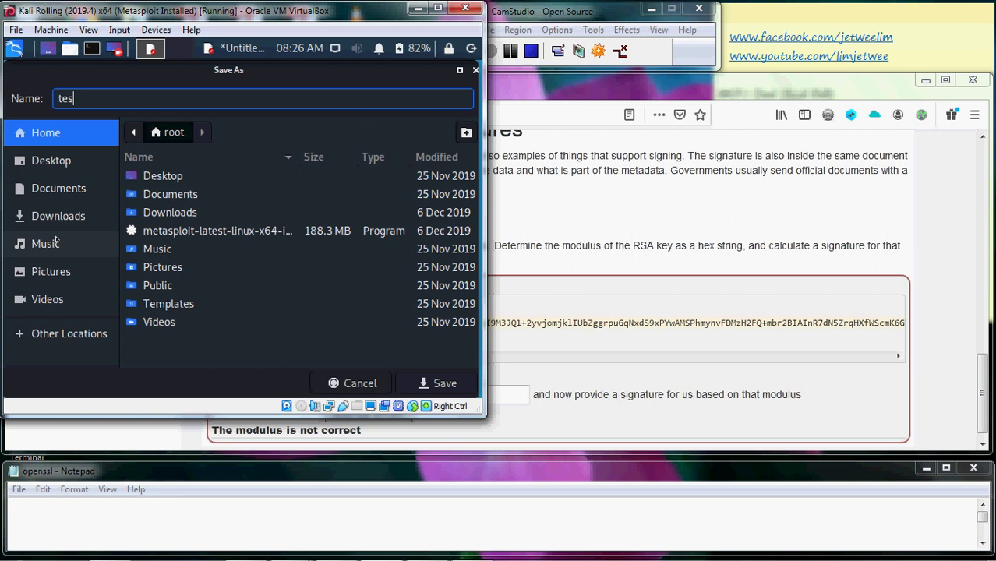
pyautogui.write('t.key')
pyautogui.click(444, 383)
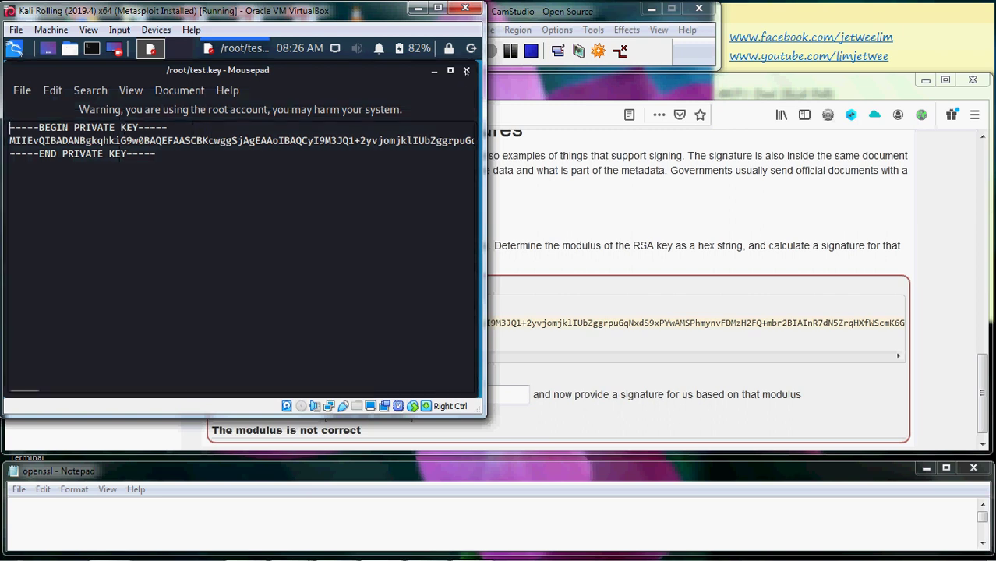
pyautogui.click(465, 70)
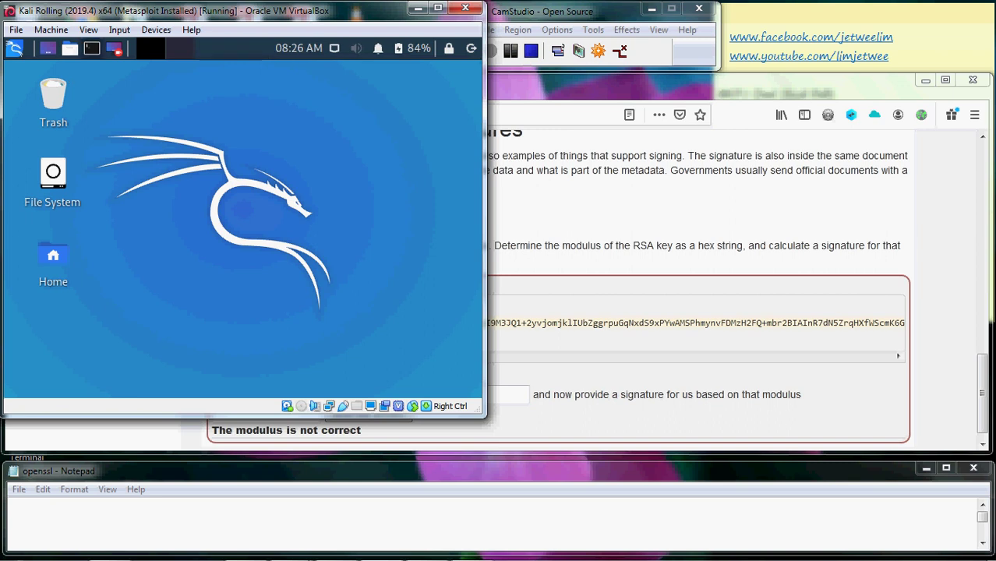
# Step: Open a terminal in Kali and list the home folder's files with ls to check for test.key
pyautogui.click(92, 48)
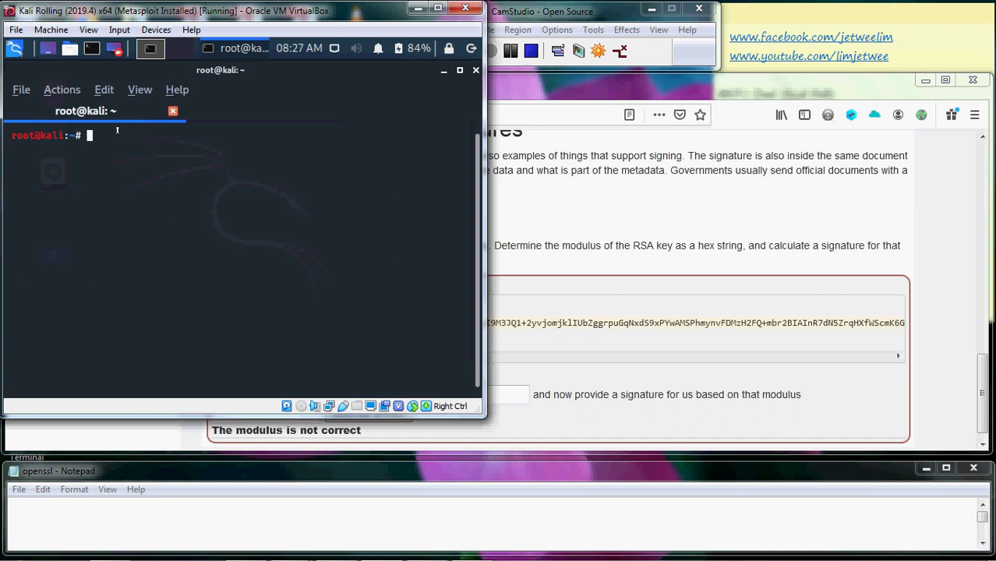
pyautogui.write('ls')
pyautogui.press('Return')
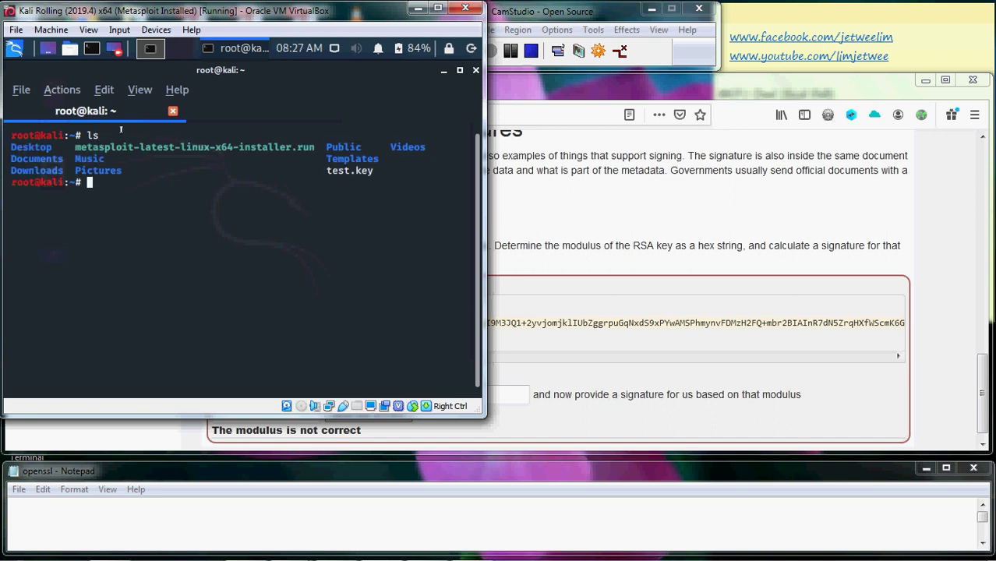
pyautogui.moveTo(374, 170); pyautogui.dragTo(324, 171)
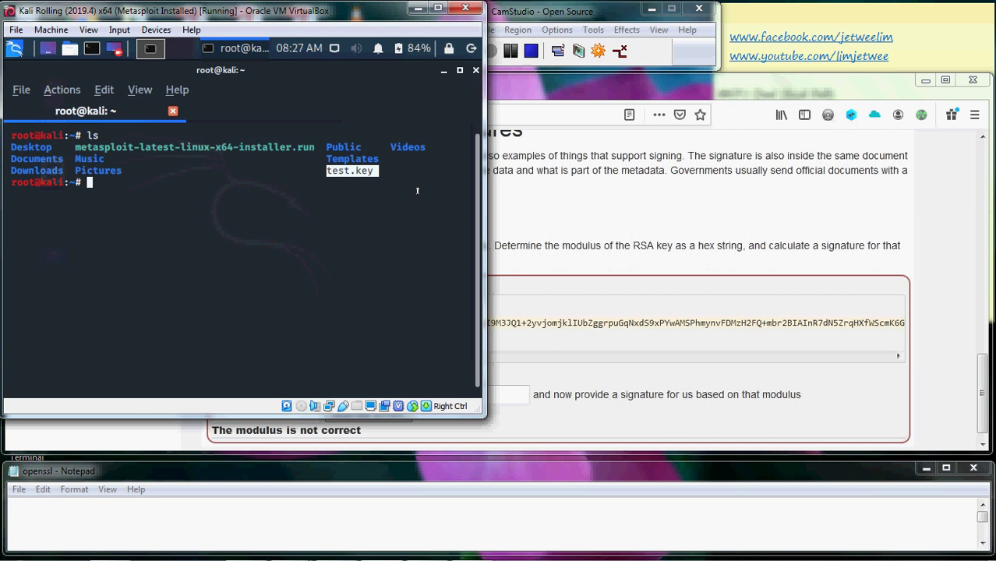
pyautogui.click(417, 191)
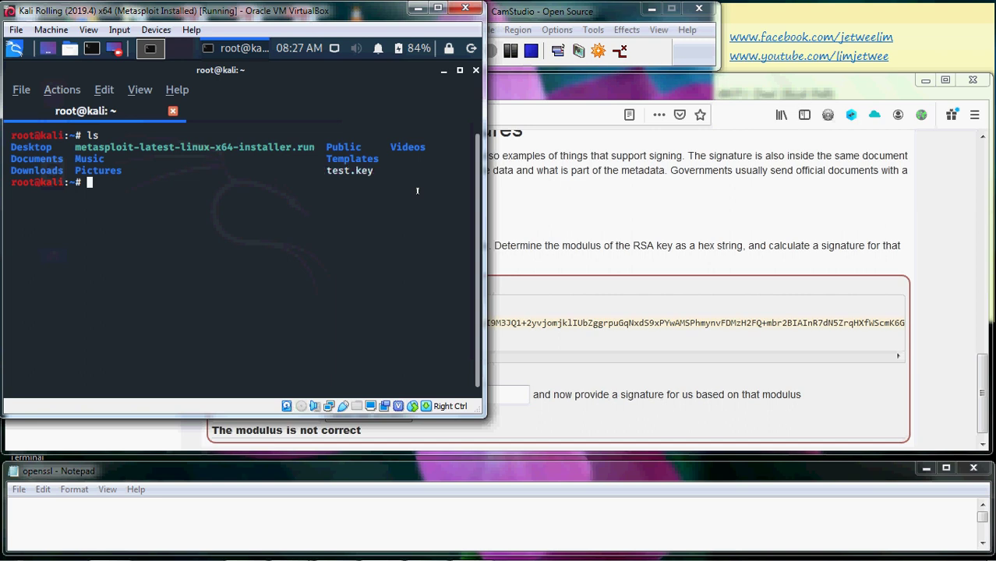
# Step: Display the contents of test.key with cat, review the whole key, and clear the terminal
pyautogui.write('ca')
pyautogui.write('test.key')
pyautogui.press('Return')
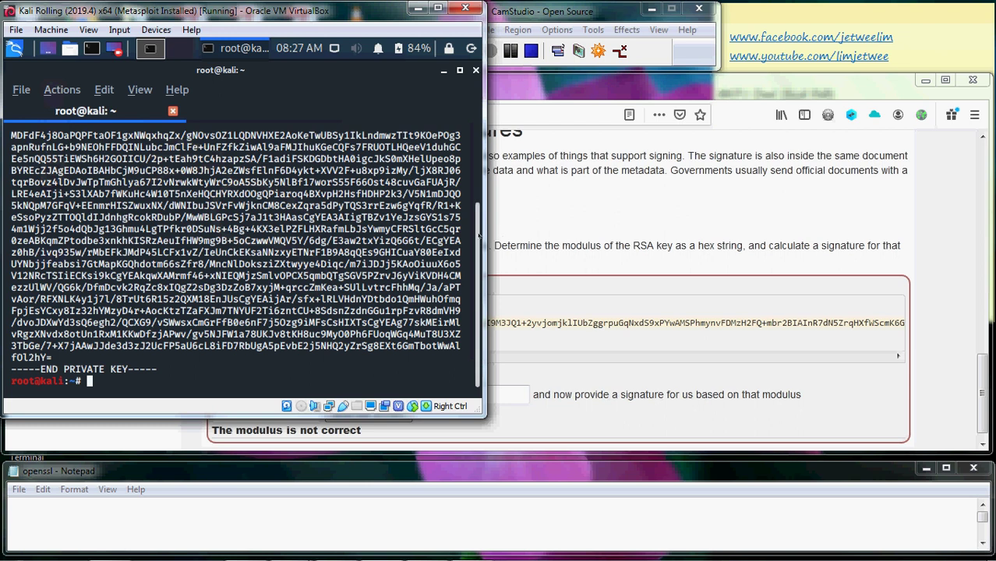
pyautogui.scroll(2, 473, 201)
pyautogui.scroll(1, 474, 199)
pyautogui.scroll(-1, 477, 196)
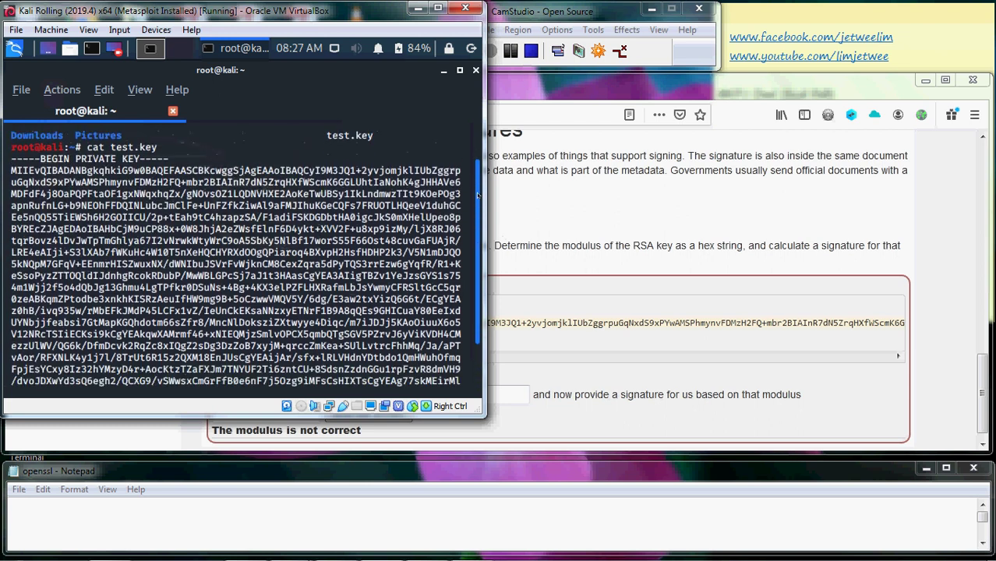
pyautogui.moveTo(478, 196); pyautogui.dragTo(480, 244)
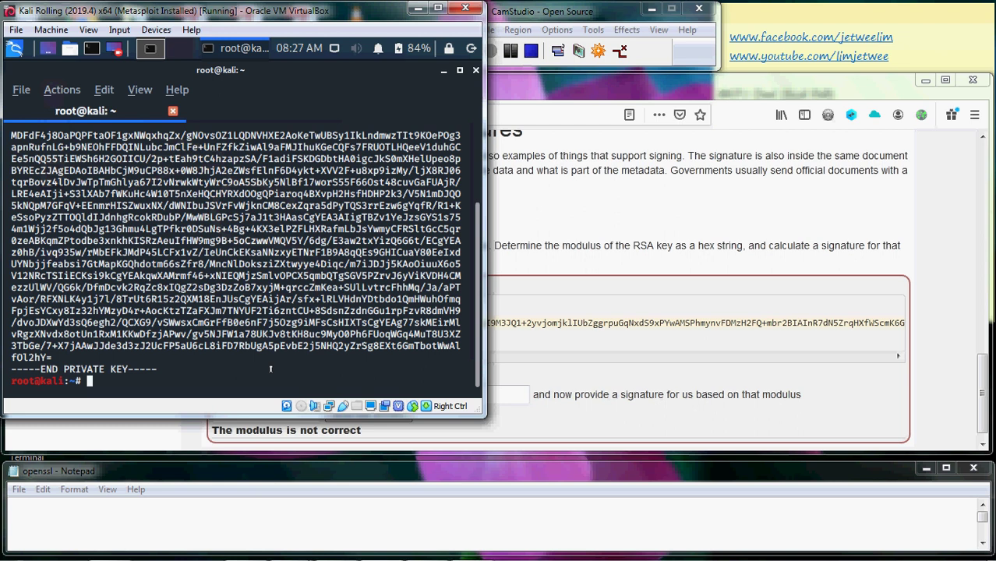
pyautogui.write('clear')
pyautogui.press('Return')
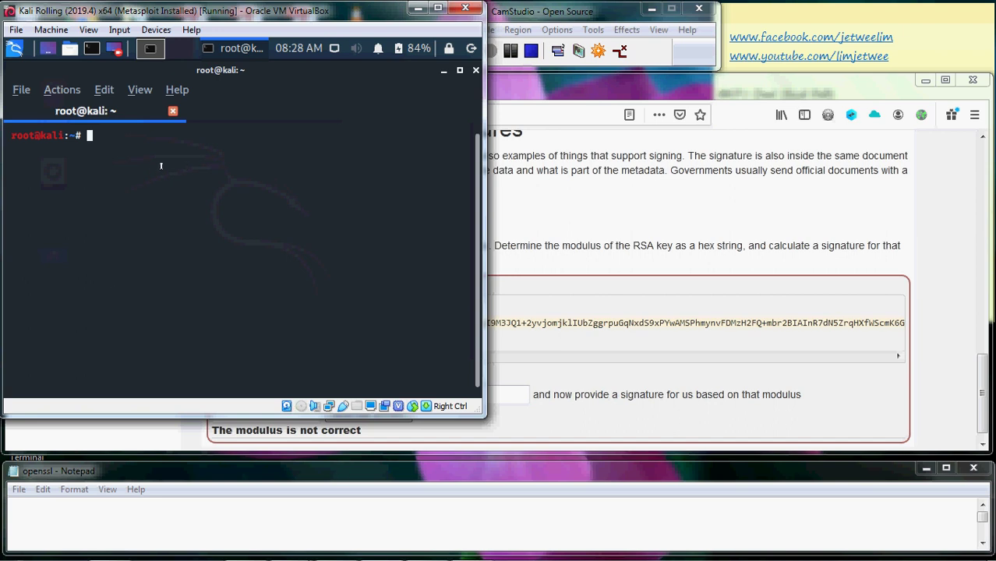
# Step: Extract the public key in the Kali terminal with openssl rsa -in test.key -pubout > test.pub, following the Notepad notes
pyautogui.click(354, 481)
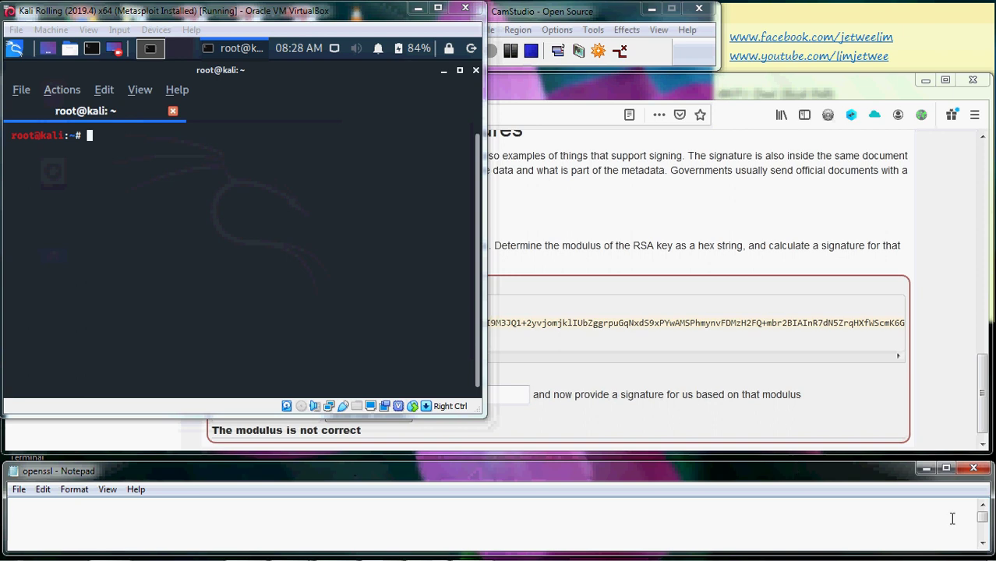
pyautogui.click(983, 544)
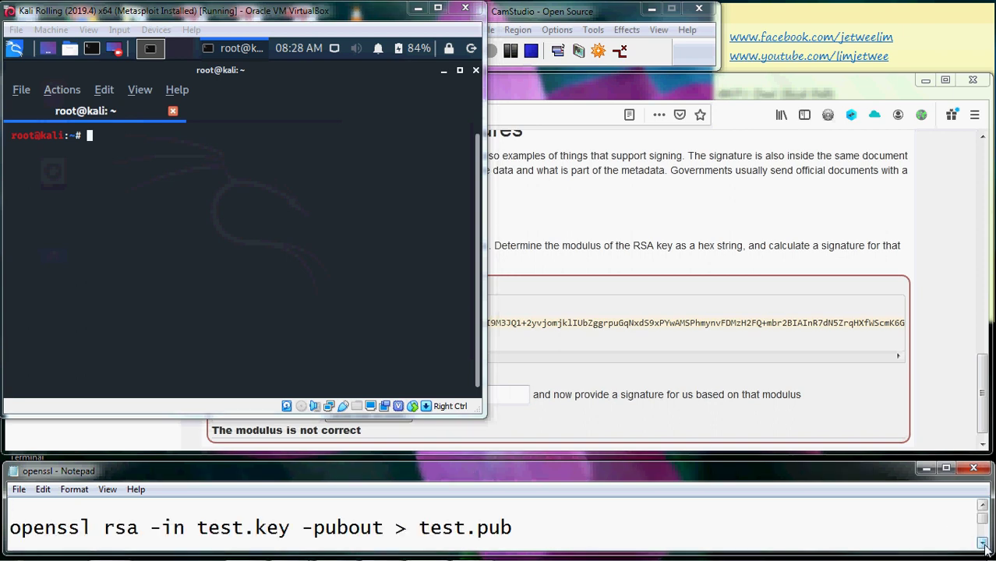
pyautogui.click(307, 180)
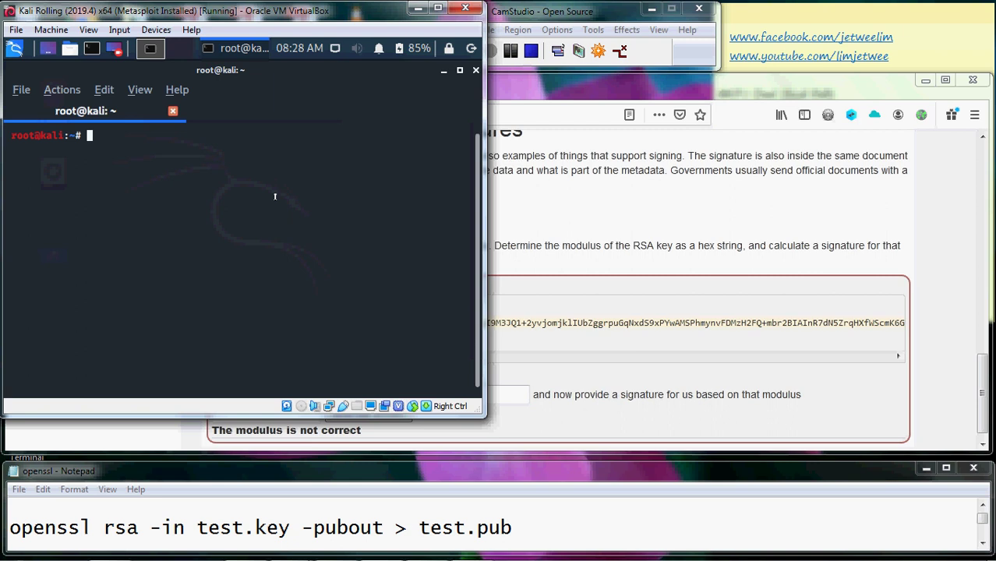
pyautogui.write('openssl rsa')
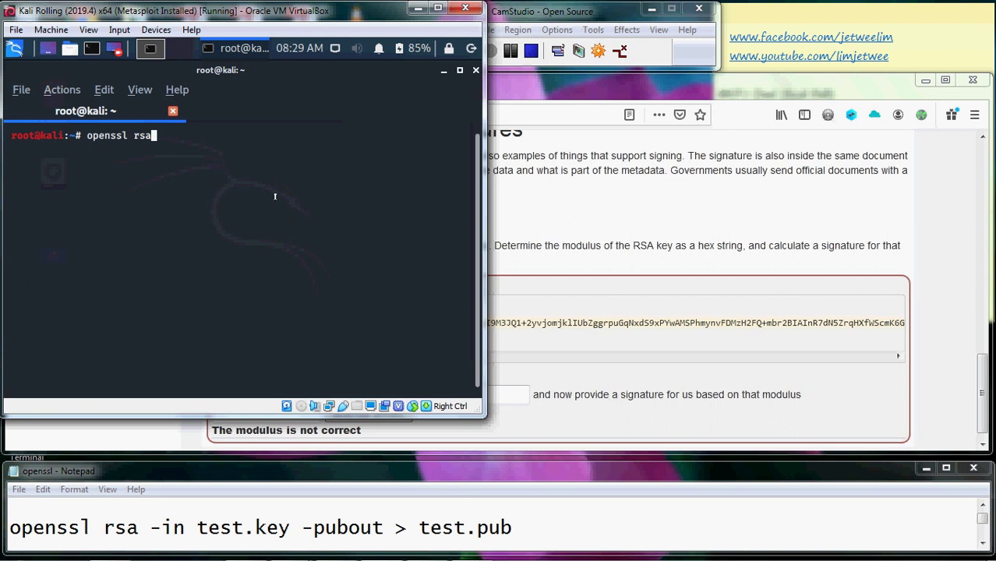
pyautogui.write(' -in test.key')
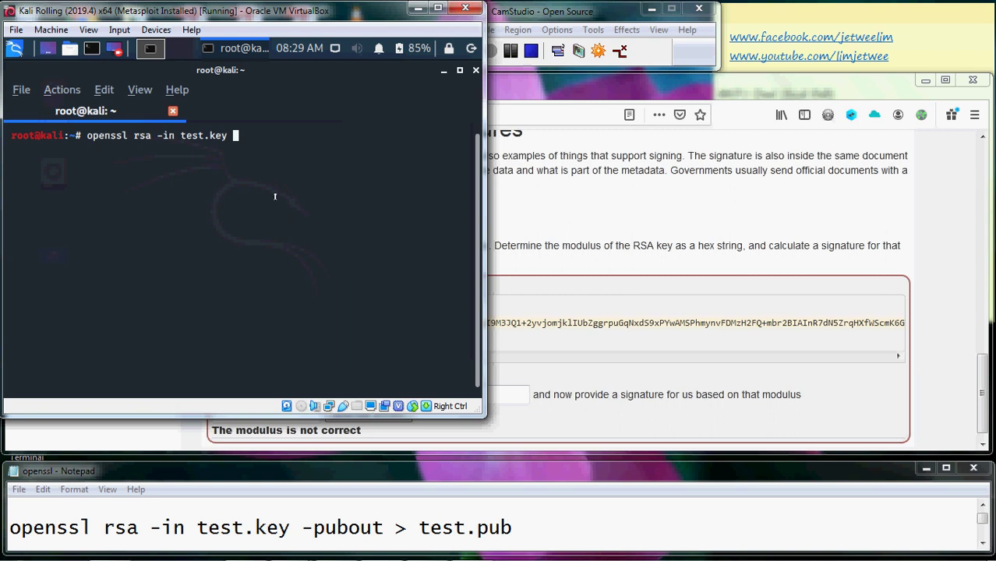
pyautogui.write(' -pubout > test.pub')
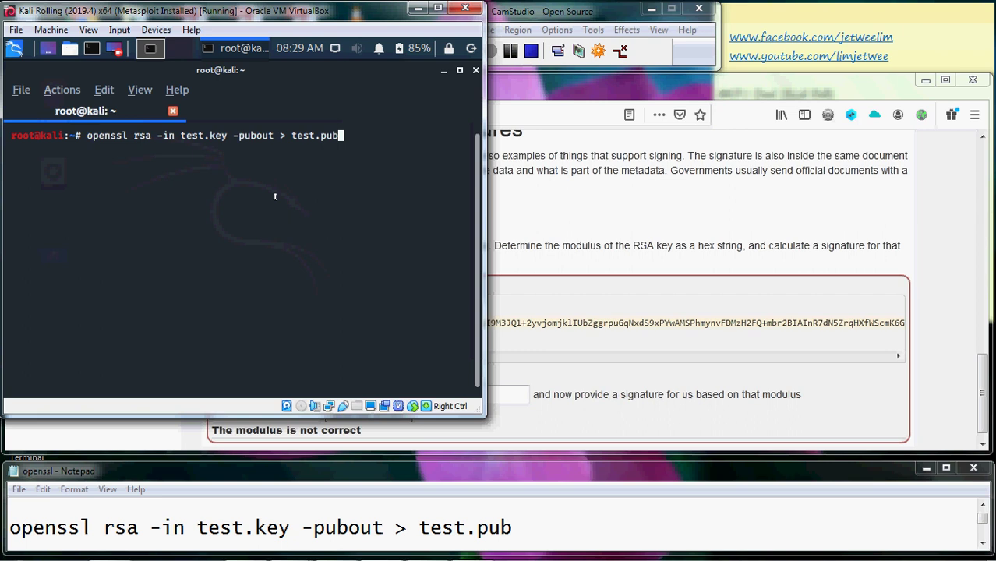
pyautogui.press('Return')
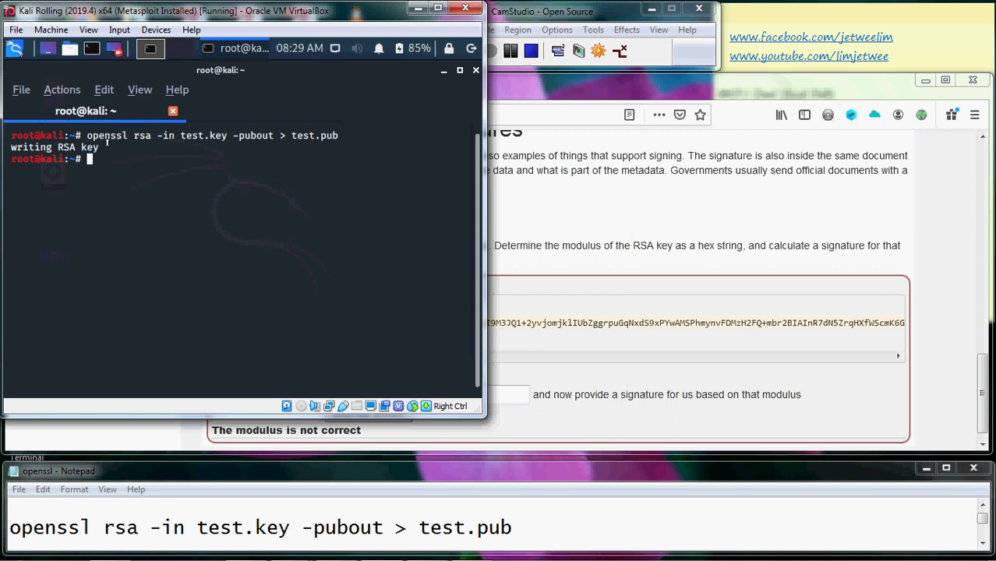
# Step: List the home folder's files with ls and highlight test.pub in the output
pyautogui.write('ls')
pyautogui.press('Return')
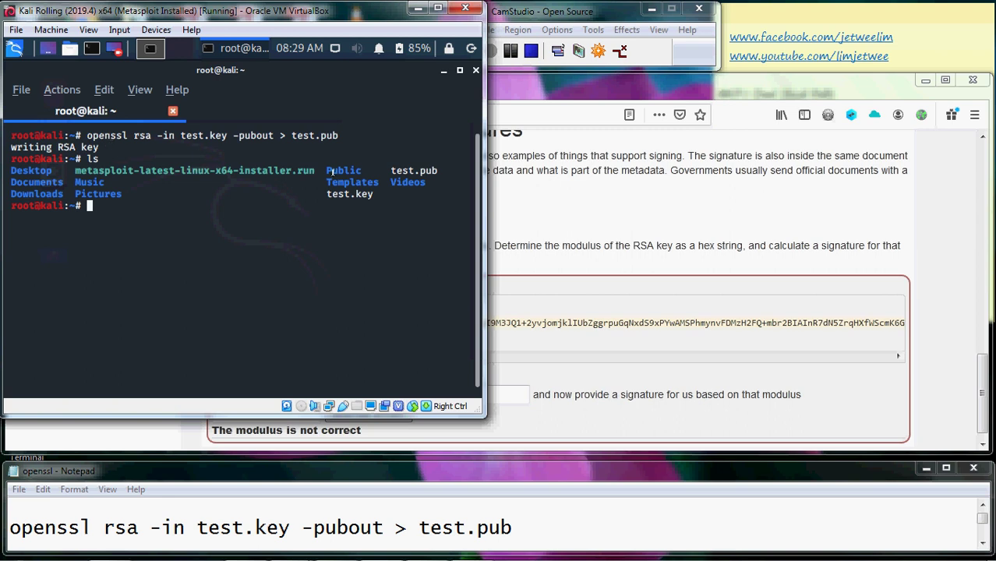
pyautogui.moveTo(385, 167); pyautogui.dragTo(441, 167)
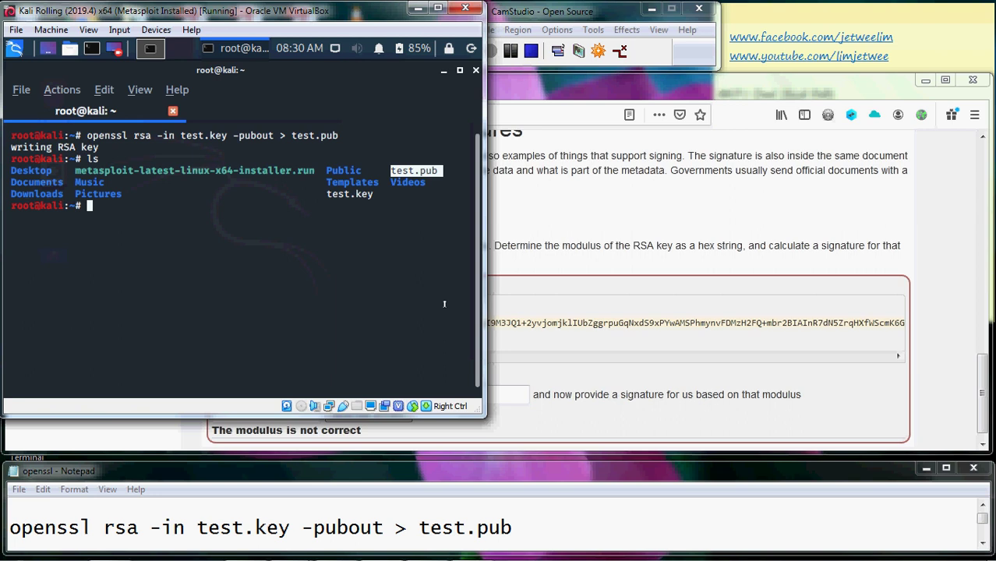
# Step: Display the contents of test.pub with cat, look over the public key, and clear the terminal
pyautogui.write('cat test.pub')
pyautogui.press('Return')
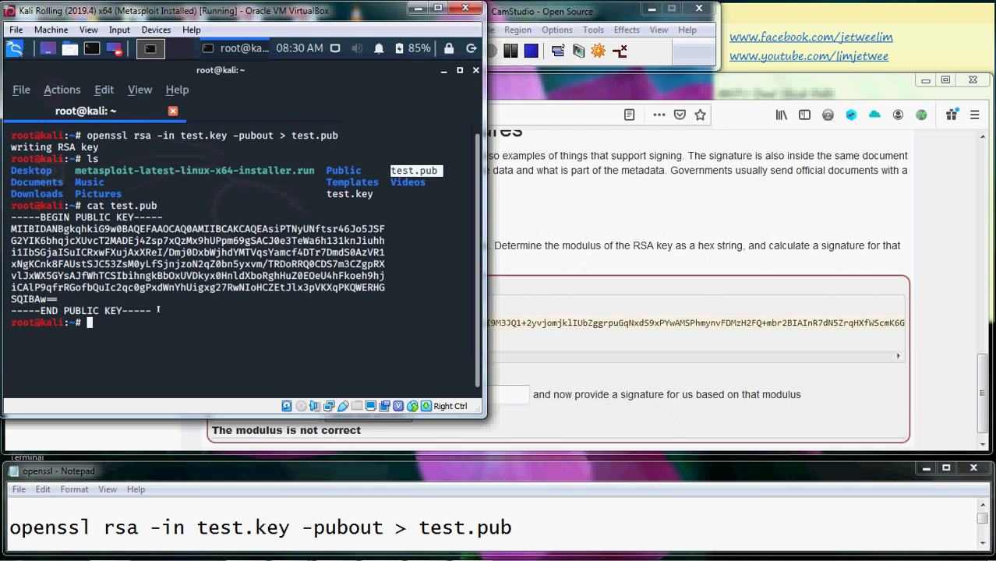
pyautogui.click(159, 310)
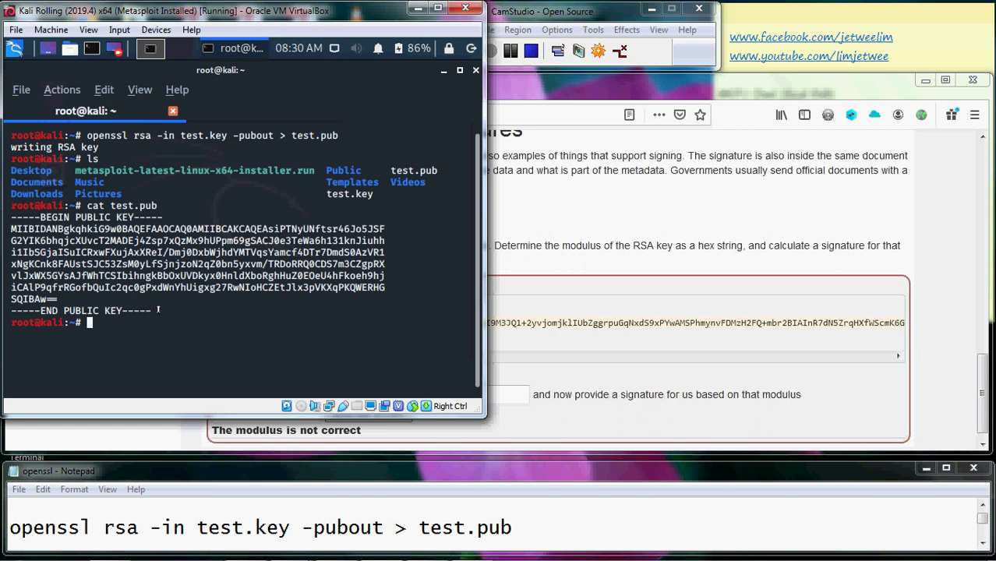
pyautogui.write('cl')
pyautogui.write('r')
pyautogui.press('Return')
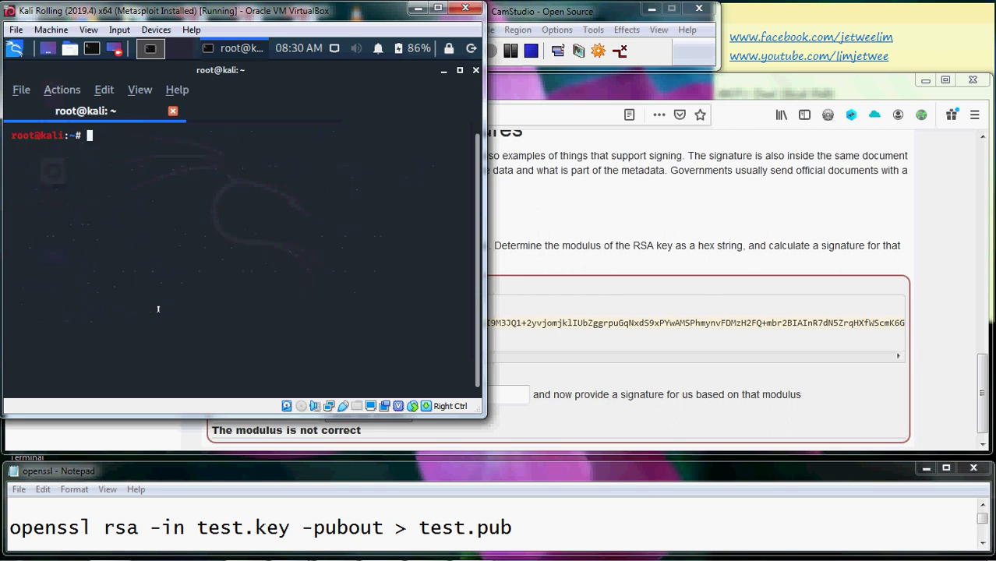
# Step: Print the public key's modulus with openssl rsa -in test.pub -pubin -modulus -noout, following the next command in the Notepad notes
pyautogui.click(592, 477)
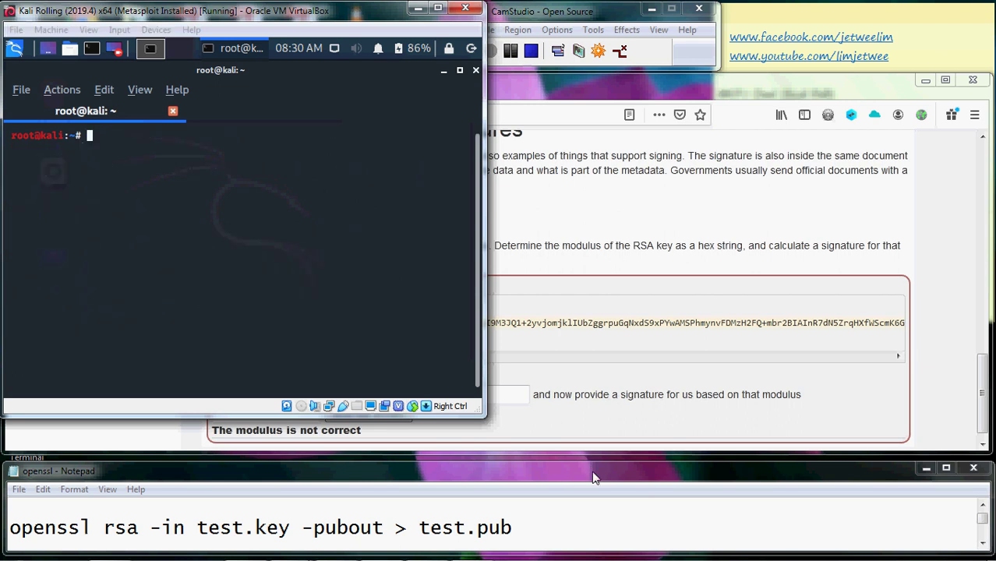
pyautogui.click(982, 544)
pyautogui.click(983, 544)
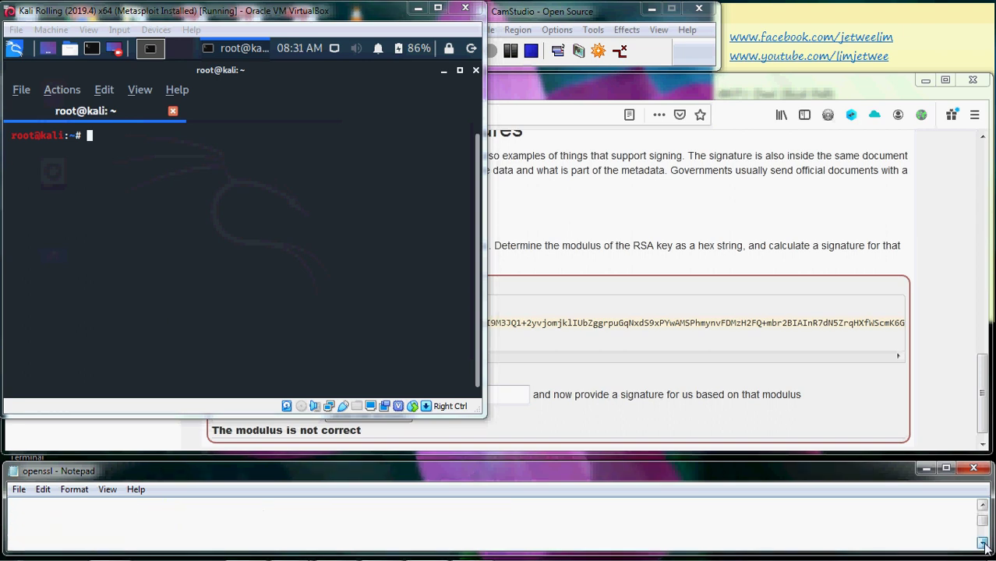
pyautogui.click(983, 544)
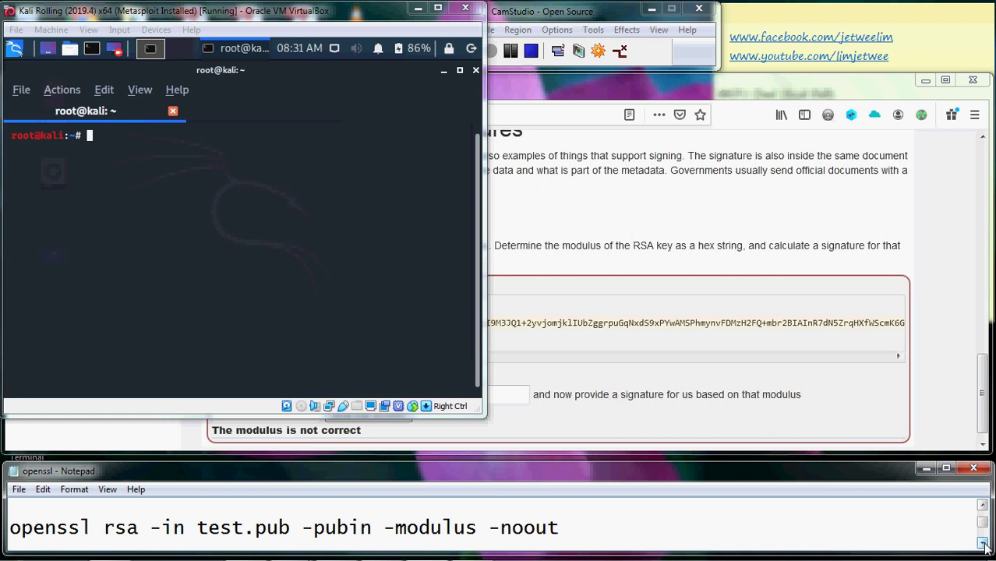
pyautogui.click(256, 217)
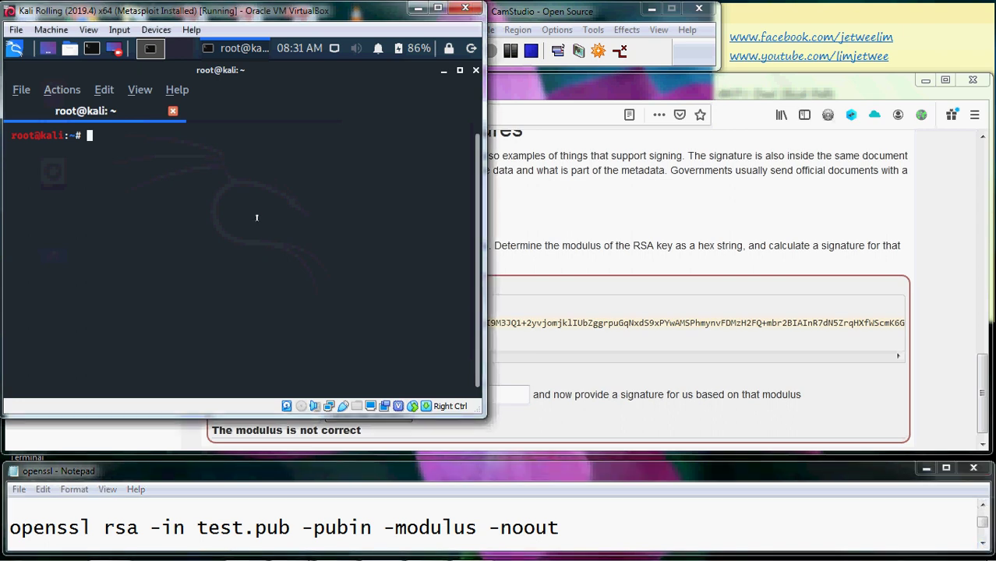
pyautogui.write('openssl rsa -')
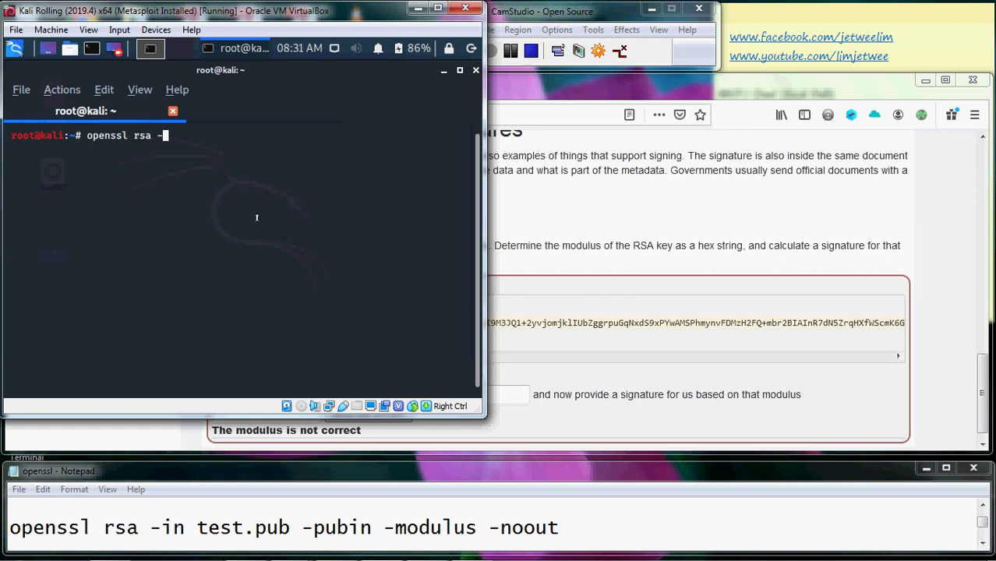
pyautogui.write('in test.pub')
pyautogui.write('-pu')
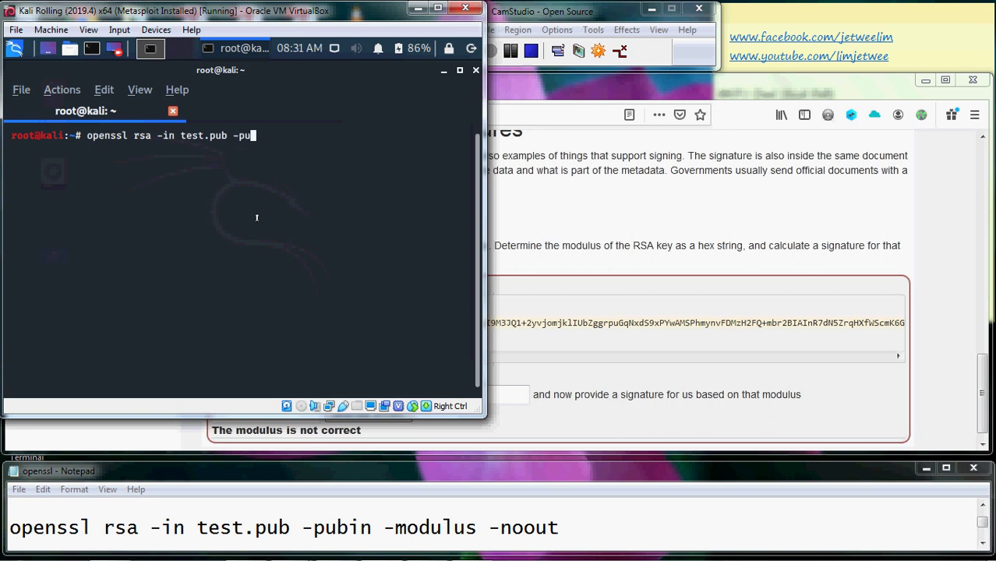
pyautogui.write('bin -modulus')
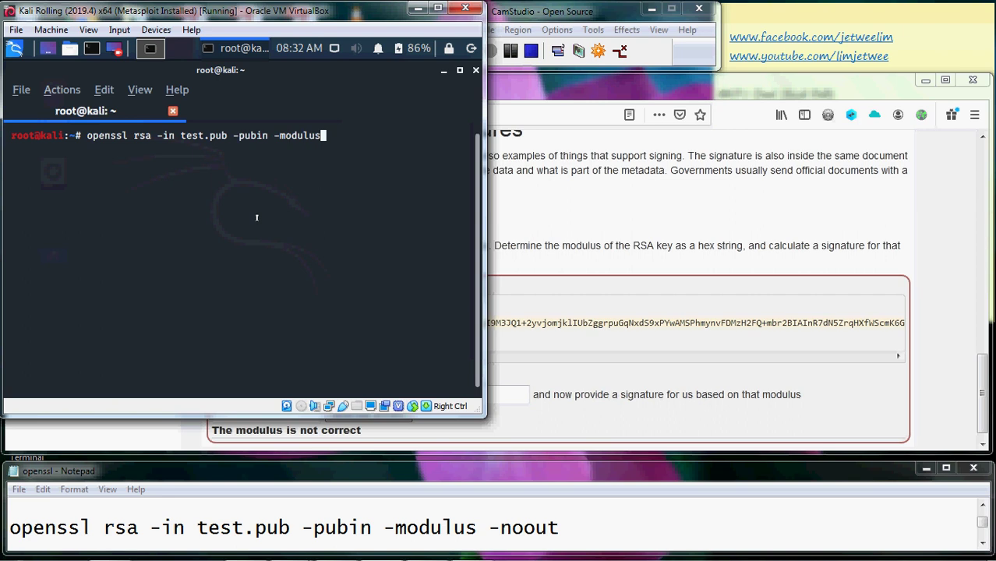
pyautogui.write(' -noout')
pyautogui.press('Return')
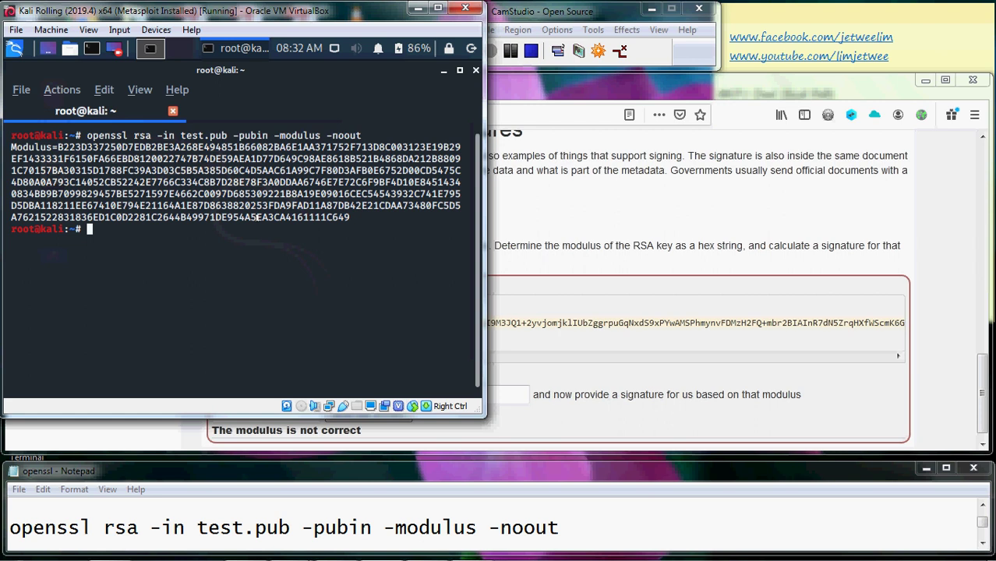
# Step: Copy the modulus hex string from the terminal output, leaving out the "Modulus=" prefix
pyautogui.doubleClick(17, 146)
pyautogui.click(54, 146)
pyautogui.moveTo(54, 146); pyautogui.dragTo(350, 218)
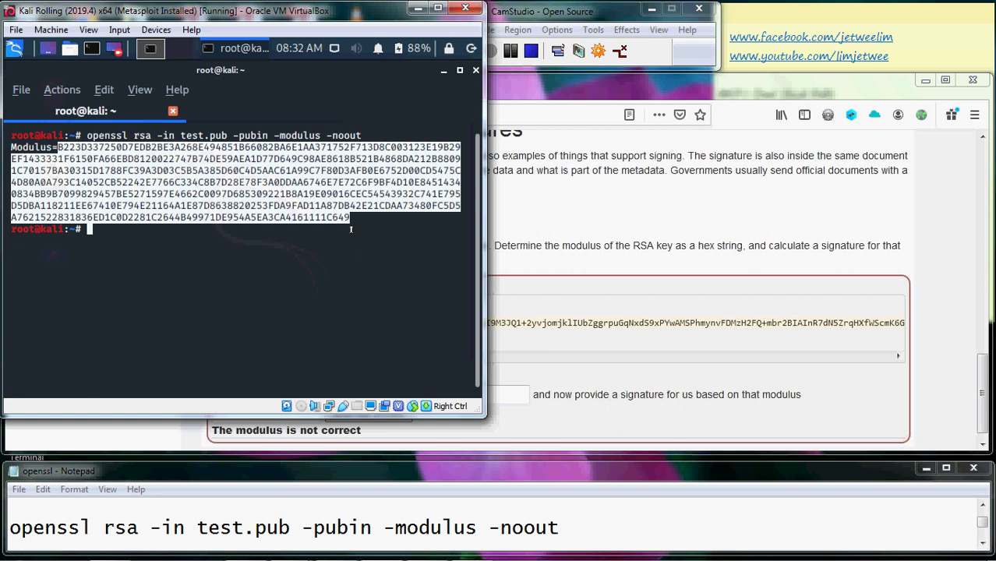
pyautogui.click(104, 91)
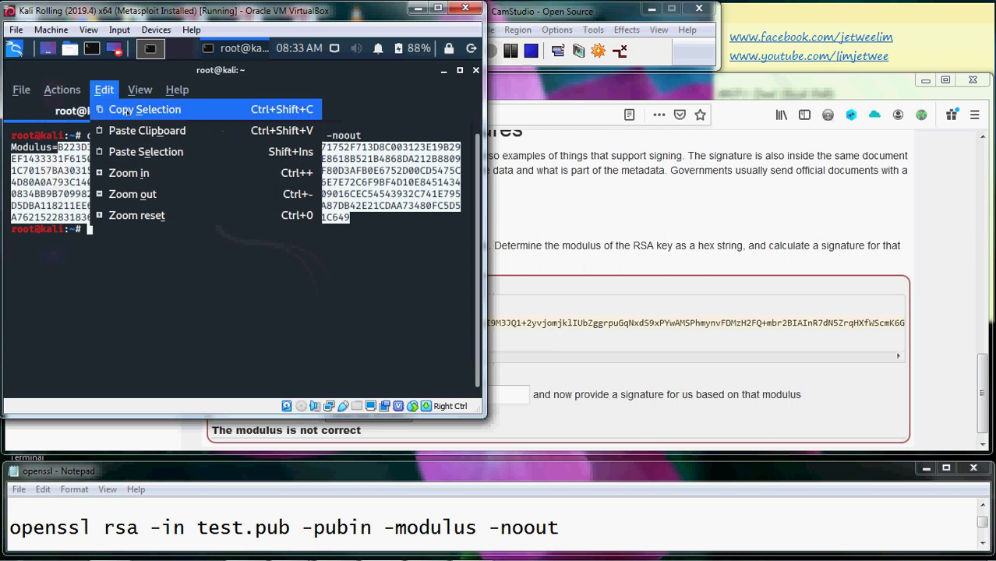
pyautogui.click(126, 111)
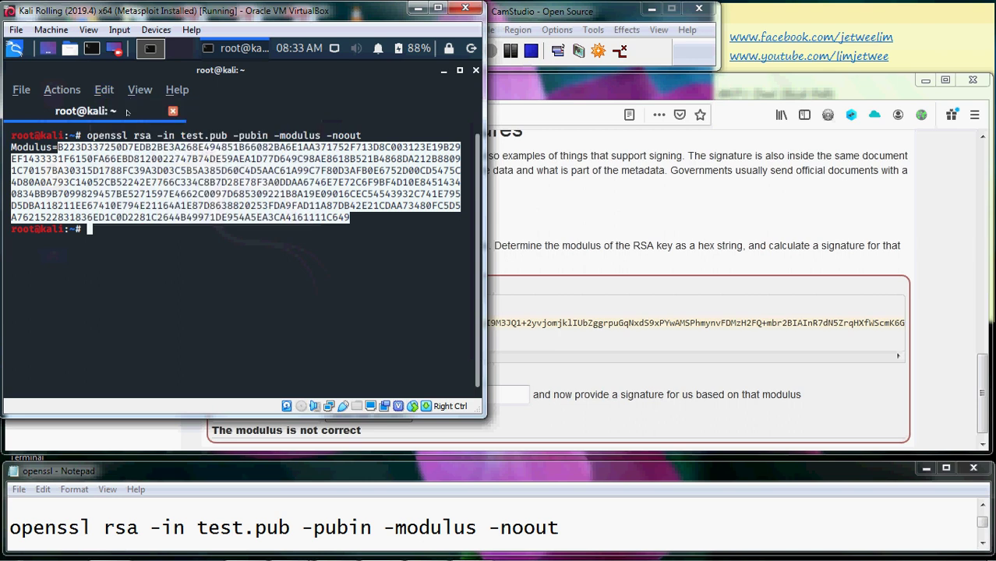
# Step: Switch to the WebGoat page in Firefox and paste the copied hex string as the modulus of the public key
pyautogui.click(612, 228)
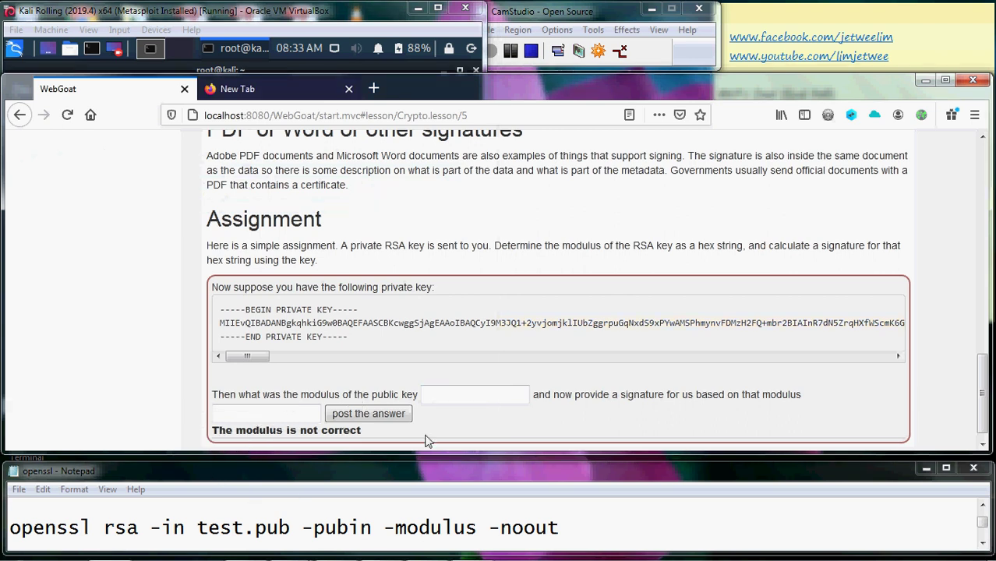
pyautogui.click(434, 394)
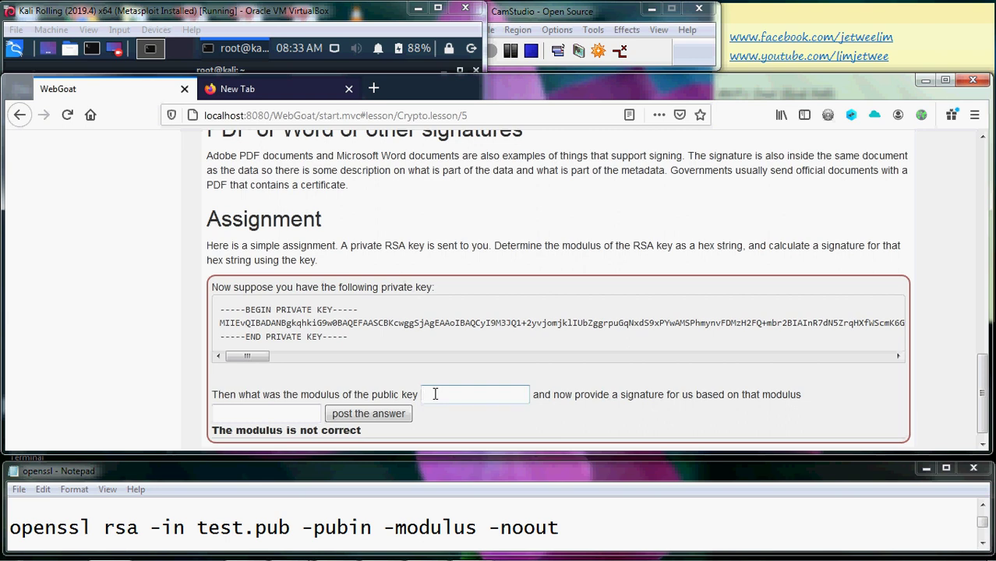
pyautogui.rightClick(434, 395)
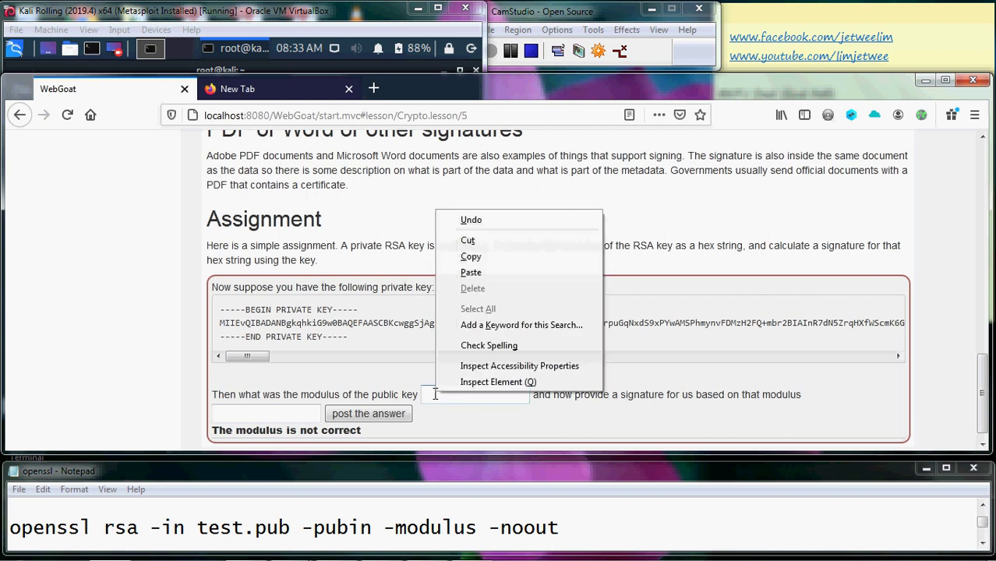
pyautogui.click(471, 273)
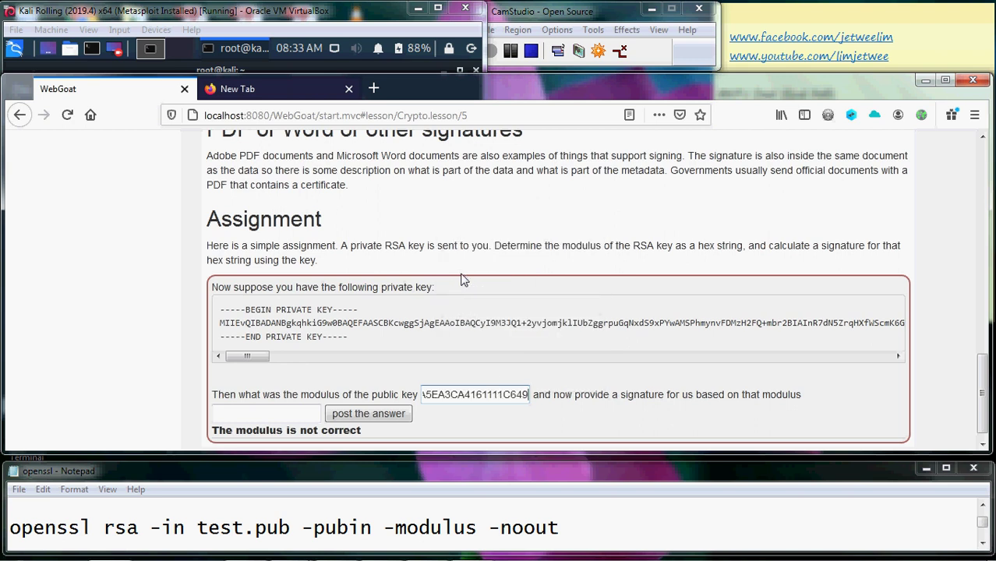
# Step: Go back through the pasted modulus to its first character to check the whole value
pyautogui.press('Home')
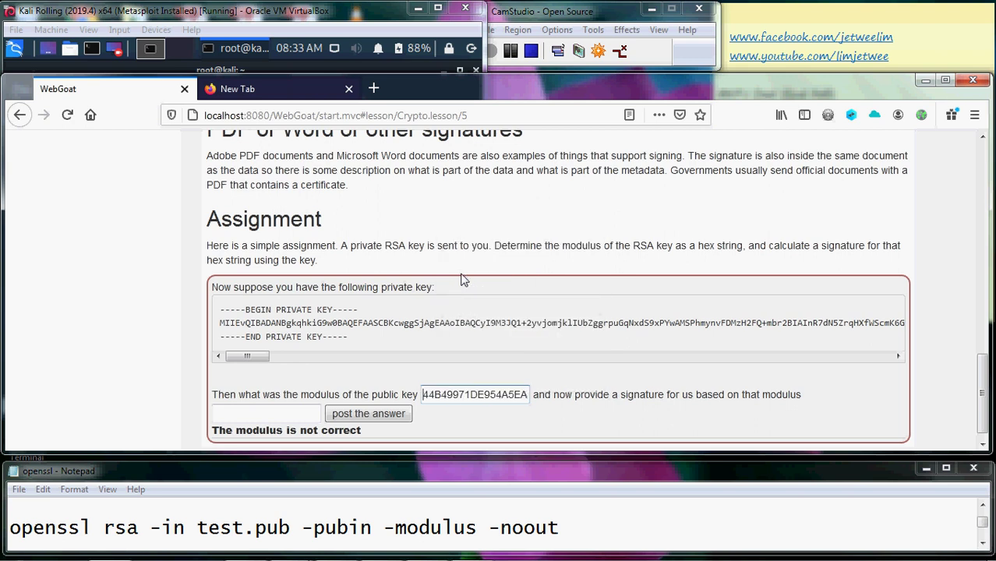
pyautogui.press('Left')
pyautogui.press('Left')
pyautogui.press('Left')
pyautogui.press('Left')
pyautogui.press('Left')
pyautogui.press('Left')
pyautogui.press('Left')
pyautogui.press('Left')
pyautogui.press('Left')
pyautogui.press('Left')
pyautogui.press('Left')
pyautogui.press('Left')
pyautogui.press('Left')
pyautogui.press('Left')
pyautogui.press('Left')
pyautogui.press('Left')
pyautogui.press('Left')
pyautogui.press('Left')
pyautogui.press('Left')
pyautogui.press('Left')
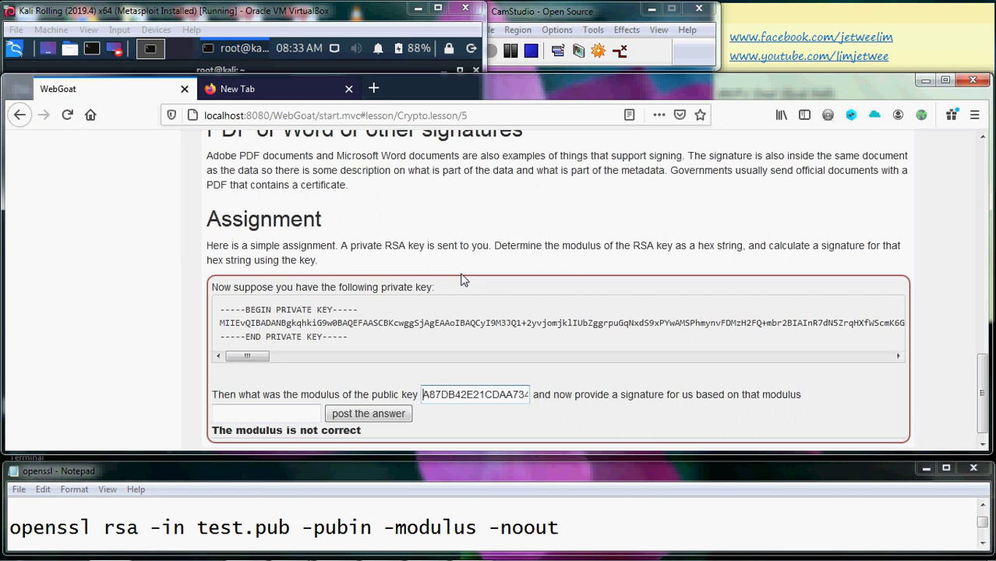
pyautogui.press('Left')
pyautogui.press('Left')
pyautogui.press('Left')
pyautogui.press('Left')
pyautogui.press('Left')
pyautogui.press('Left')
pyautogui.press('Left')
pyautogui.press('Left')
pyautogui.press('Left')
pyautogui.press('Left')
pyautogui.press('Left')
pyautogui.press('Left')
pyautogui.press('Left')
pyautogui.press('Left')
pyautogui.press('Left')
pyautogui.press('Left')
pyautogui.press('Left')
pyautogui.press('Left')
pyautogui.press('Left')
pyautogui.press('Left')
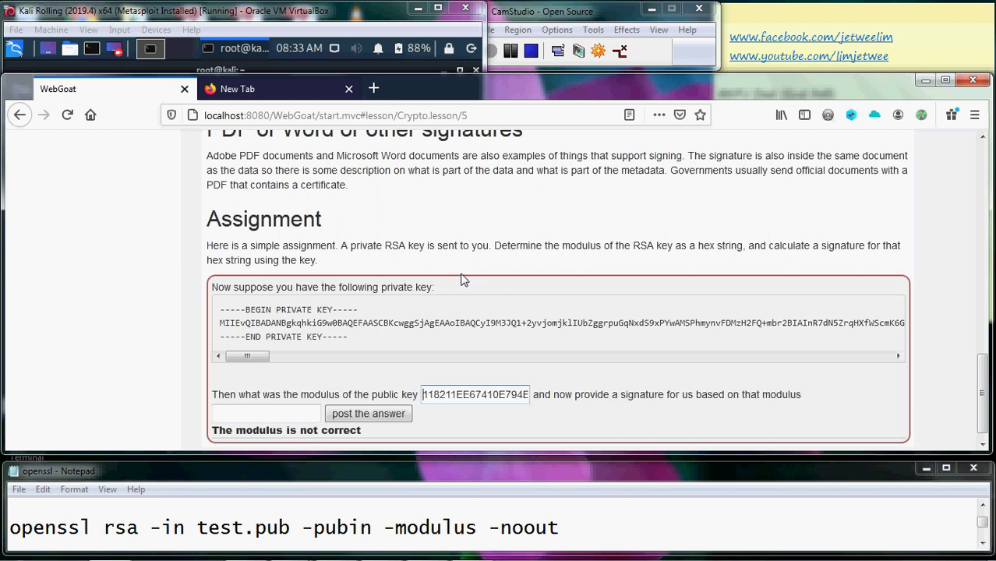
pyautogui.press('Left')
pyautogui.press('Left')
pyautogui.press('Left')
pyautogui.press('Left')
pyautogui.press('Left')
pyautogui.press('Left')
pyautogui.press('Left')
pyautogui.press('Left')
pyautogui.press('Left')
pyautogui.press('Left')
pyautogui.press('Left')
pyautogui.press('Left')
pyautogui.press('Left')
pyautogui.press('Left')
pyautogui.press('Left')
pyautogui.press('Left')
pyautogui.press('Left')
pyautogui.press('Left')
pyautogui.press('Left')
pyautogui.press('Left')
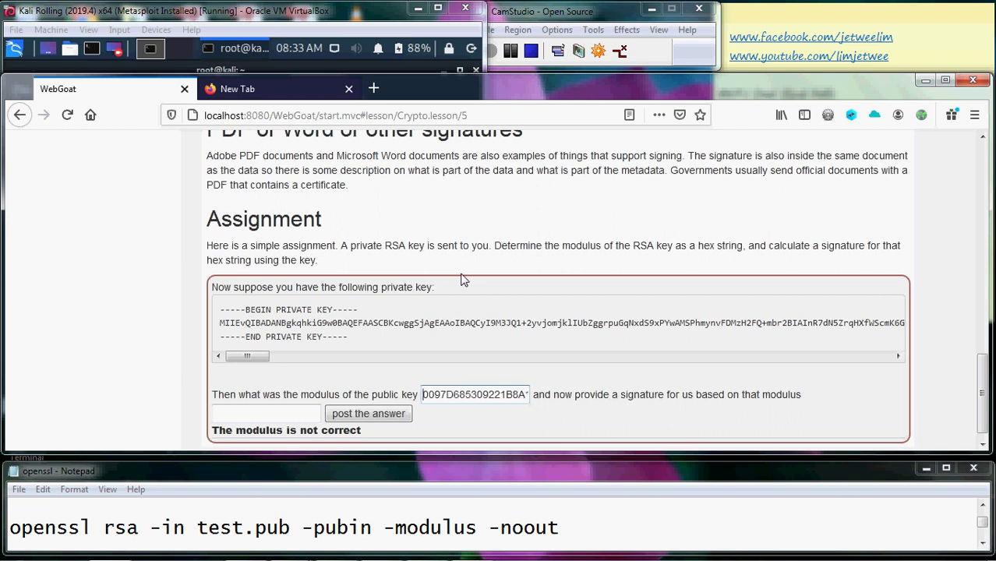
pyautogui.press('Left')
pyautogui.press('Left')
pyautogui.press('Left')
pyautogui.press('Left')
pyautogui.press('Left')
pyautogui.press('Left')
pyautogui.press('Left')
pyautogui.press('Left')
pyautogui.press('Left')
pyautogui.press('Left')
pyautogui.press('Left')
pyautogui.press('Left')
pyautogui.press('Left')
pyautogui.press('Left')
pyautogui.press('Left')
pyautogui.press('Left')
pyautogui.press('Left')
pyautogui.press('Left')
pyautogui.press('Left')
pyautogui.press('Left')
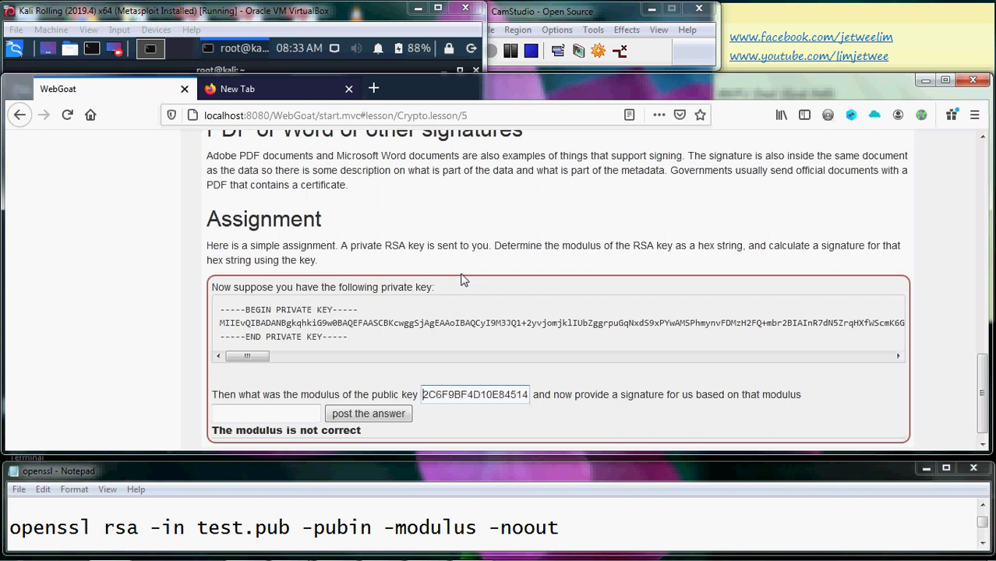
pyautogui.press('Left')
pyautogui.press('Left')
pyautogui.press('Left')
pyautogui.press('Left')
pyautogui.press('Left')
pyautogui.press('Left')
pyautogui.press('Left')
pyautogui.press('Left')
pyautogui.press('Left')
pyautogui.press('Left')
pyautogui.press('Left')
pyautogui.press('Left')
pyautogui.press('Left')
pyautogui.press('Left')
pyautogui.press('Left')
pyautogui.press('Left')
pyautogui.press('Left')
pyautogui.press('Left')
pyautogui.press('Left')
pyautogui.press('Left')
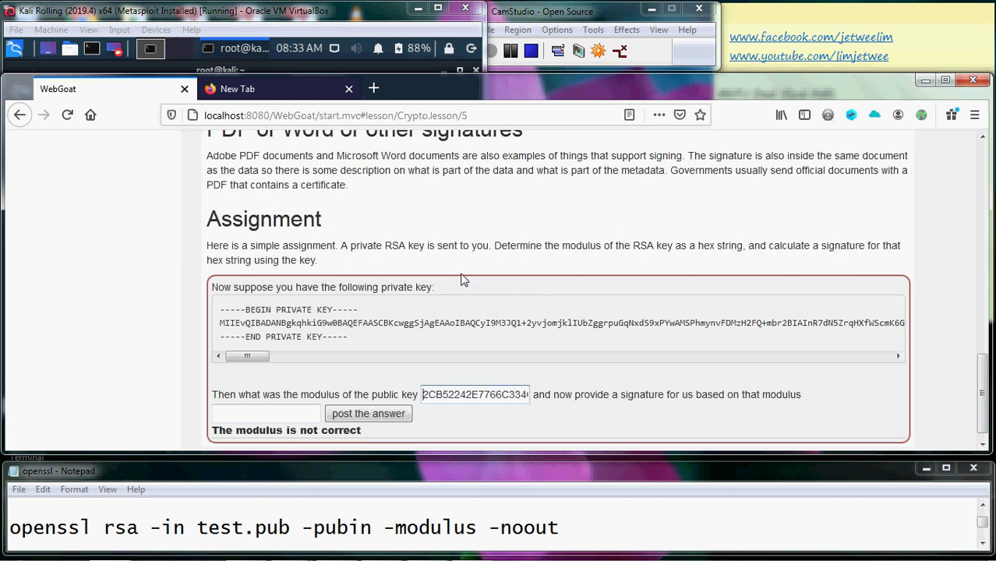
pyautogui.press('Left')
pyautogui.press('Left')
pyautogui.press('Left')
pyautogui.press('Left')
pyautogui.press('Left')
pyautogui.press('Left')
pyautogui.press('Left')
pyautogui.press('Left')
pyautogui.press('Left')
pyautogui.press('Left')
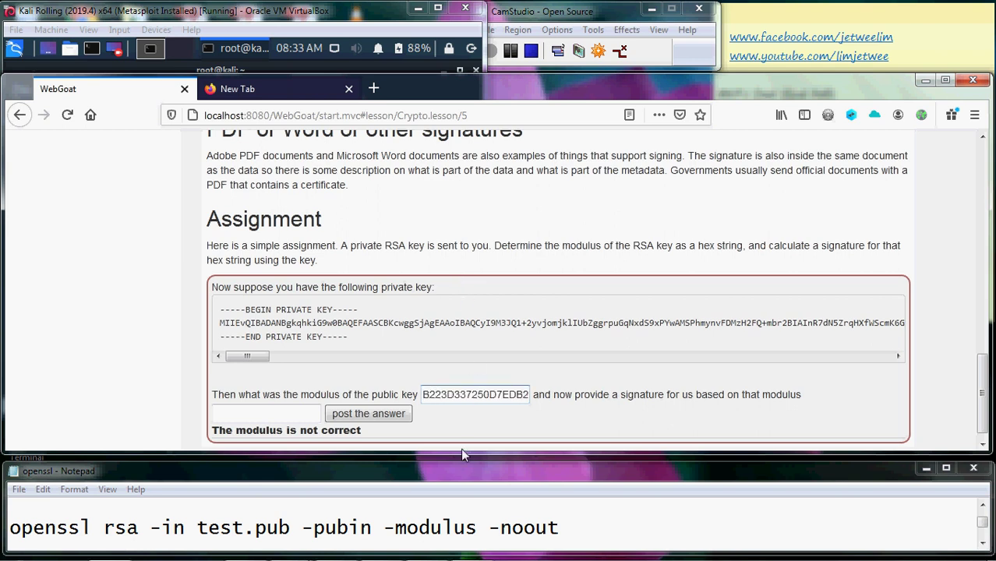
# Step: Post the answer with only the modulus filled in, and place the cursor in the empty signature field
pyautogui.click(389, 418)
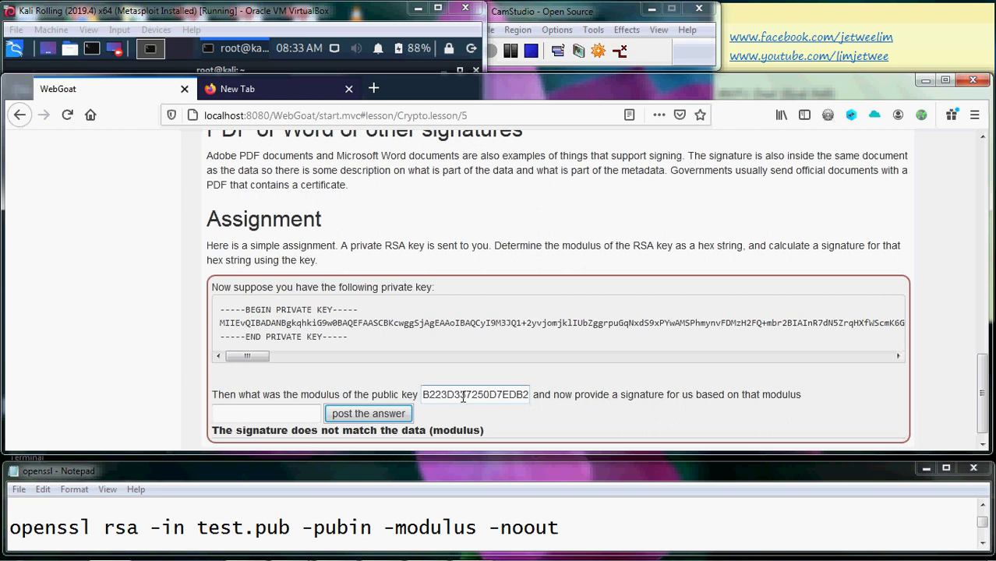
pyautogui.click(269, 414)
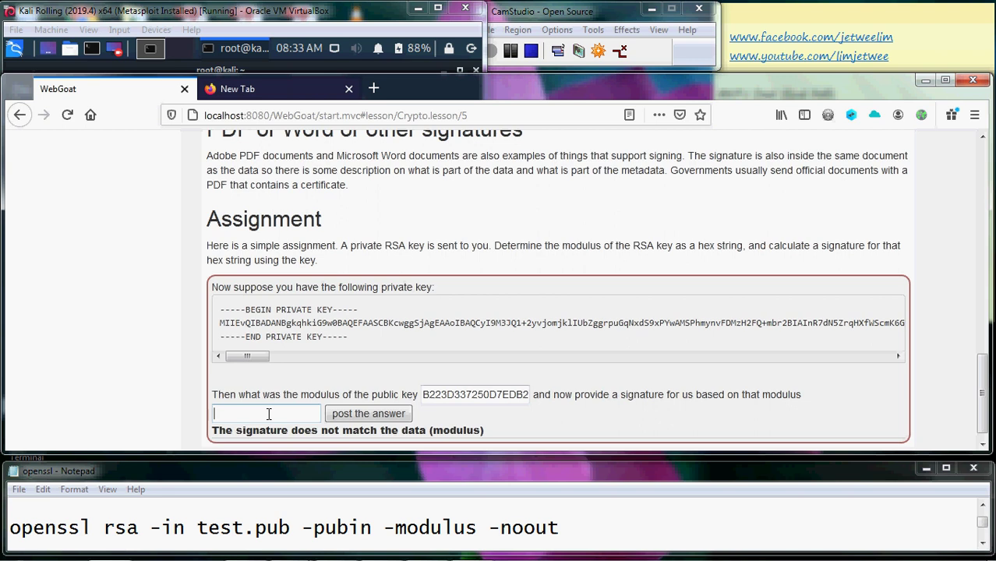